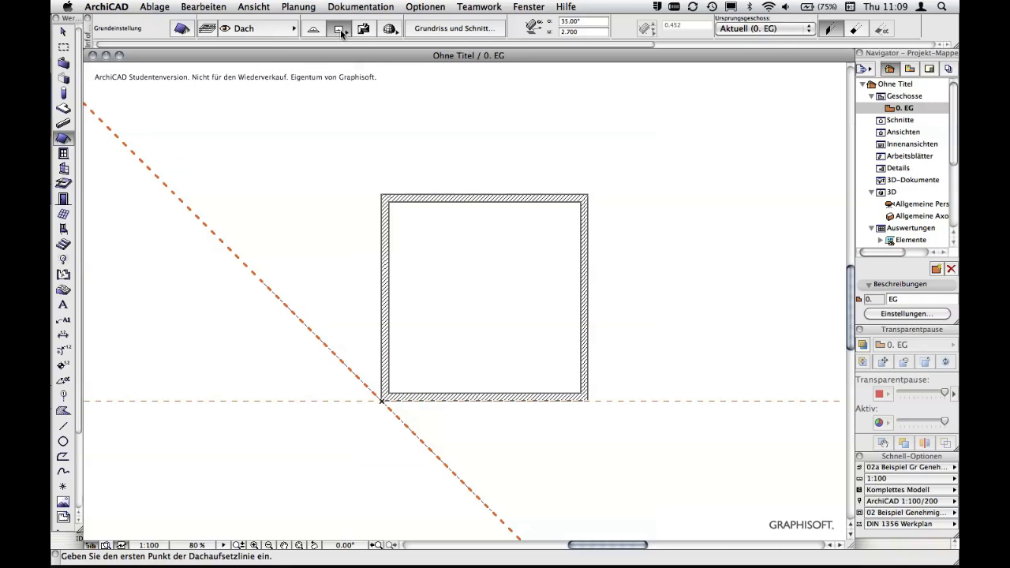
- Bring up the geometry method palette for the 35° roof
left_click(342, 33)
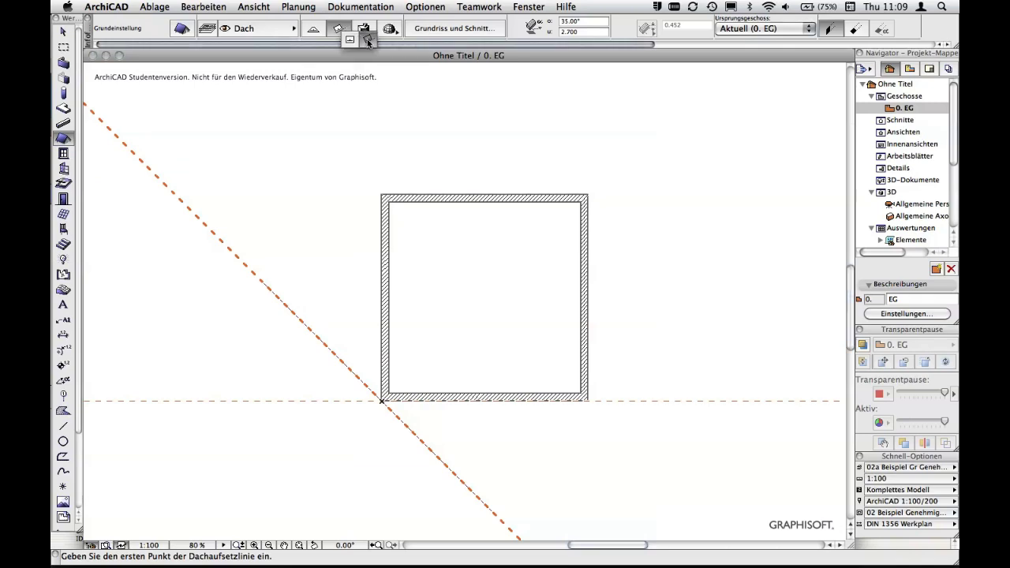
- Draw a rotated-rectangle roof pivoting on the diagonal guide, sloping toward the building over the walls
left_click(367, 40)
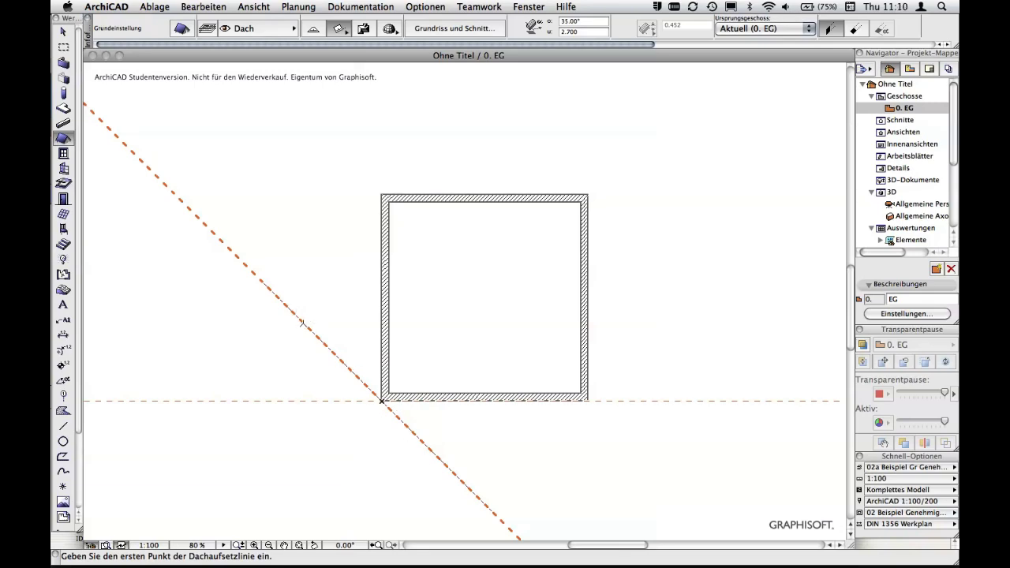
left_click(303, 323)
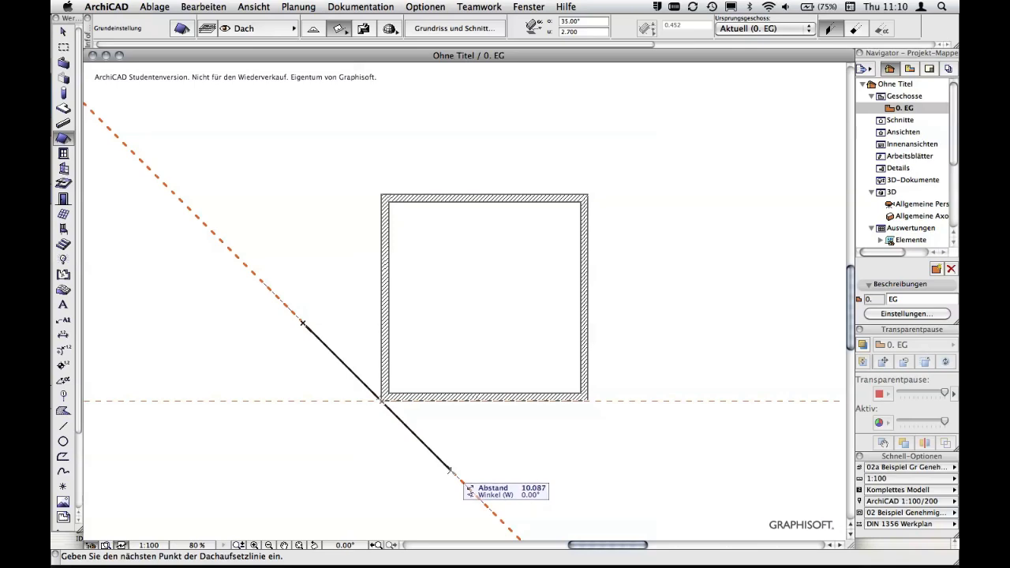
left_click(450, 470)
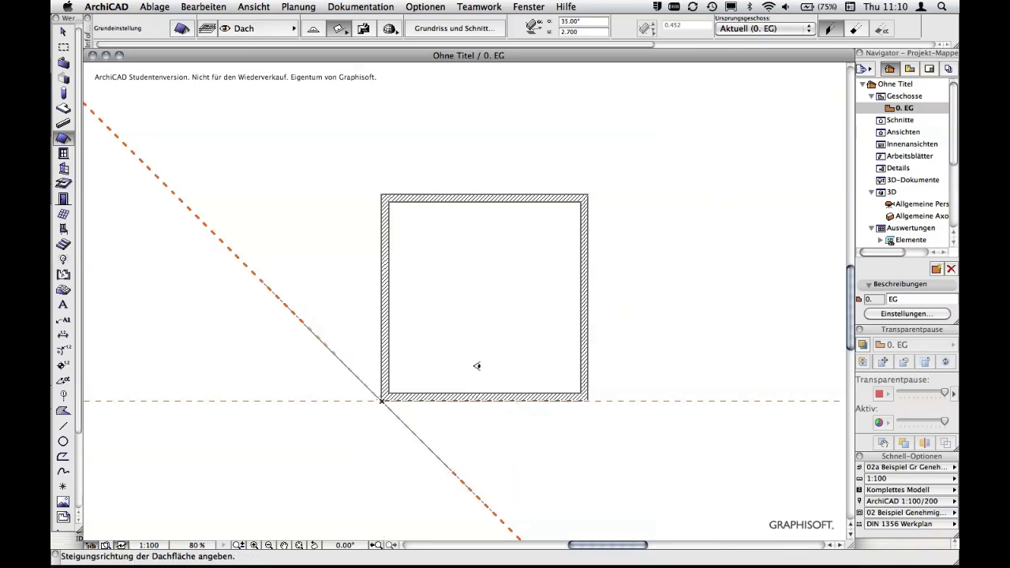
left_click(517, 266)
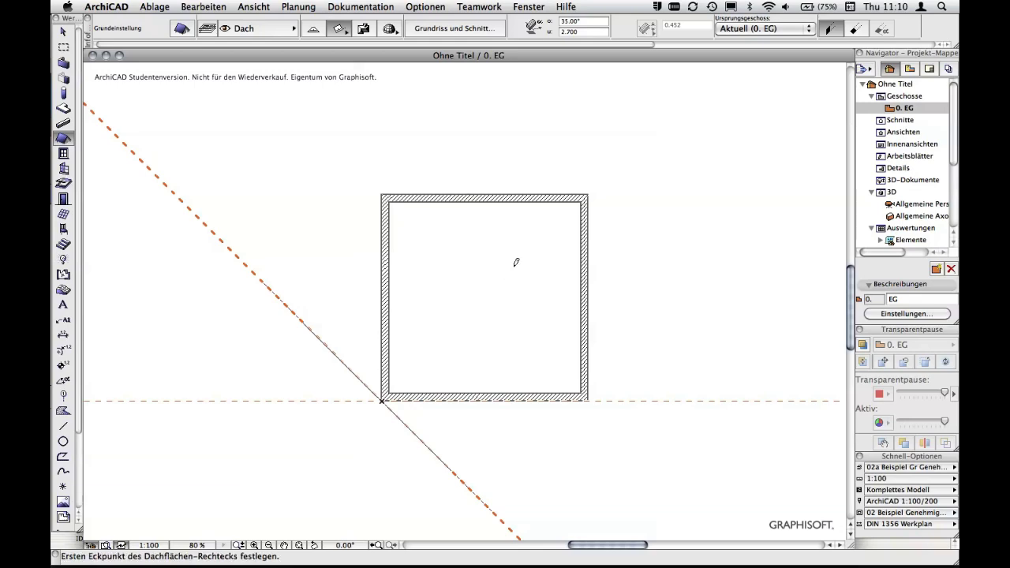
left_click(323, 344)
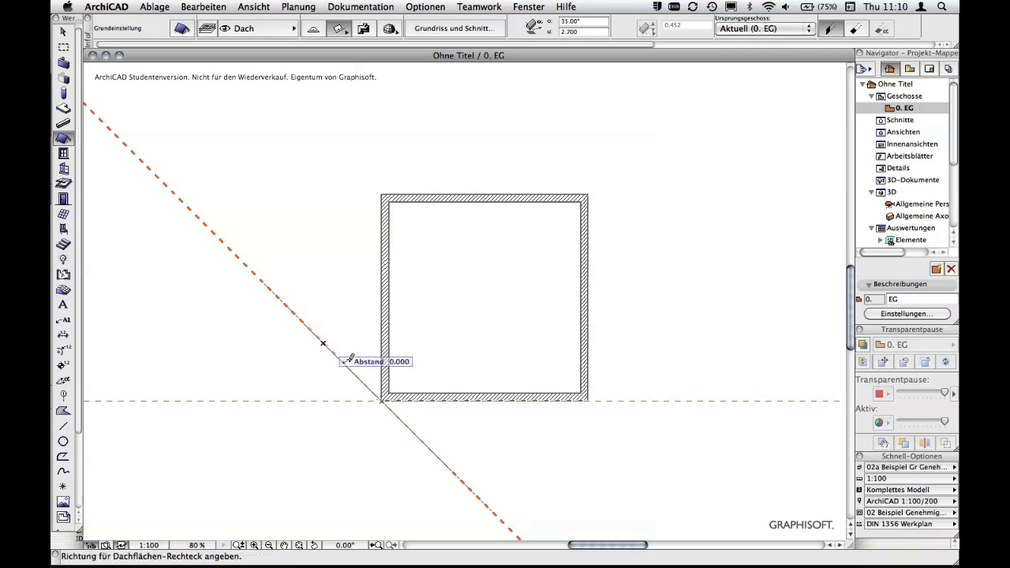
left_click(438, 457)
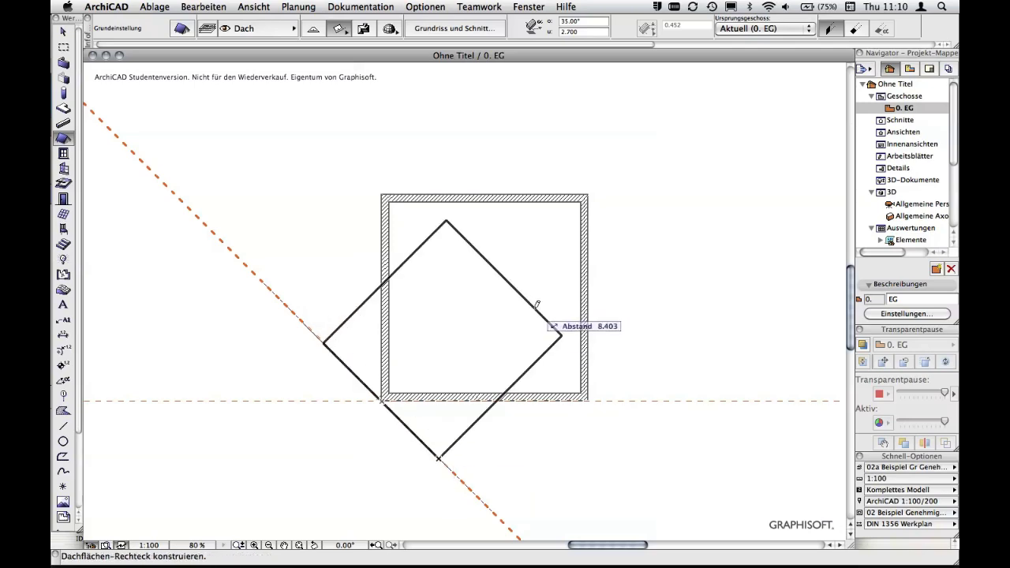
left_click(538, 304)
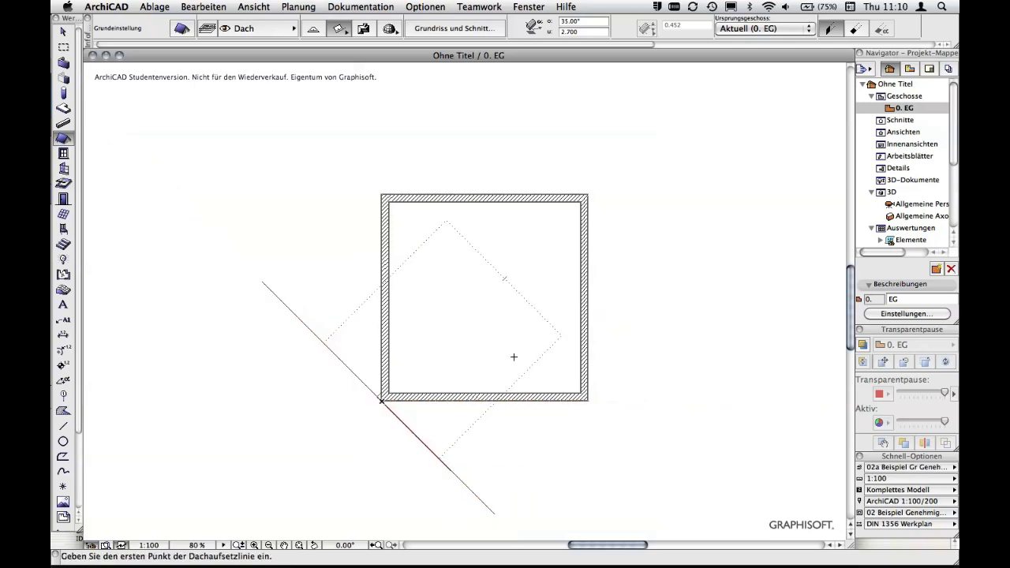
- Zoom in on the plan and select the diagonal 35° roof plane by its pivot edge
scroll(514, 357, "up", 2)
scroll(537, 318, "up", 1)
scroll(537, 310, "up", 1)
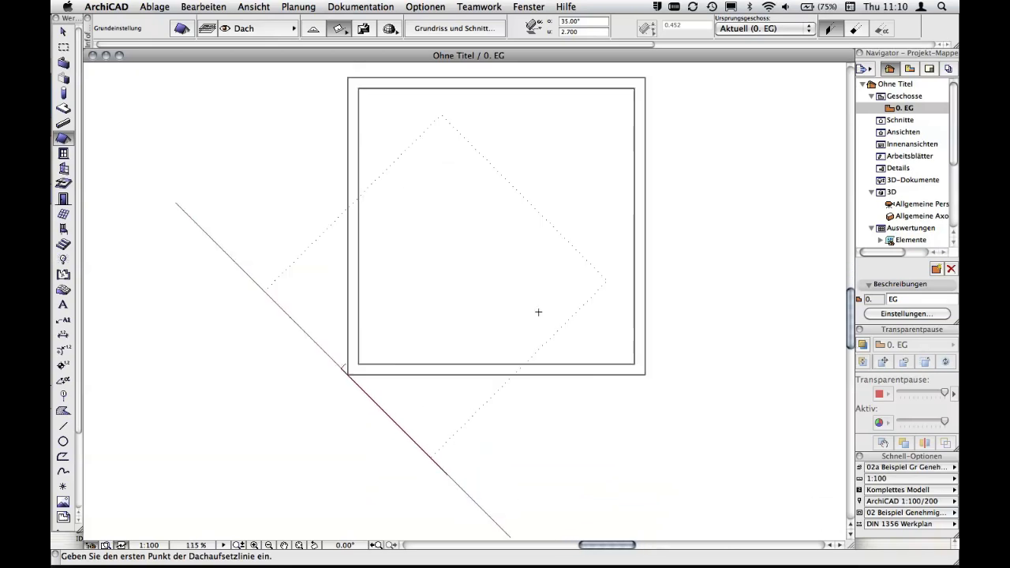
middle_click_drag(538, 312, 541, 342)
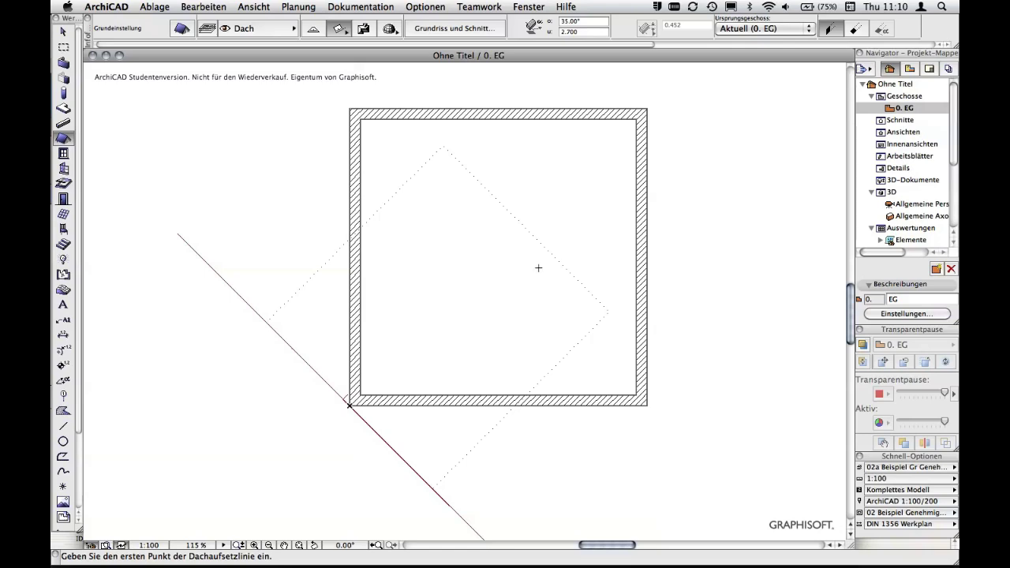
left_click(550, 254, "shift")
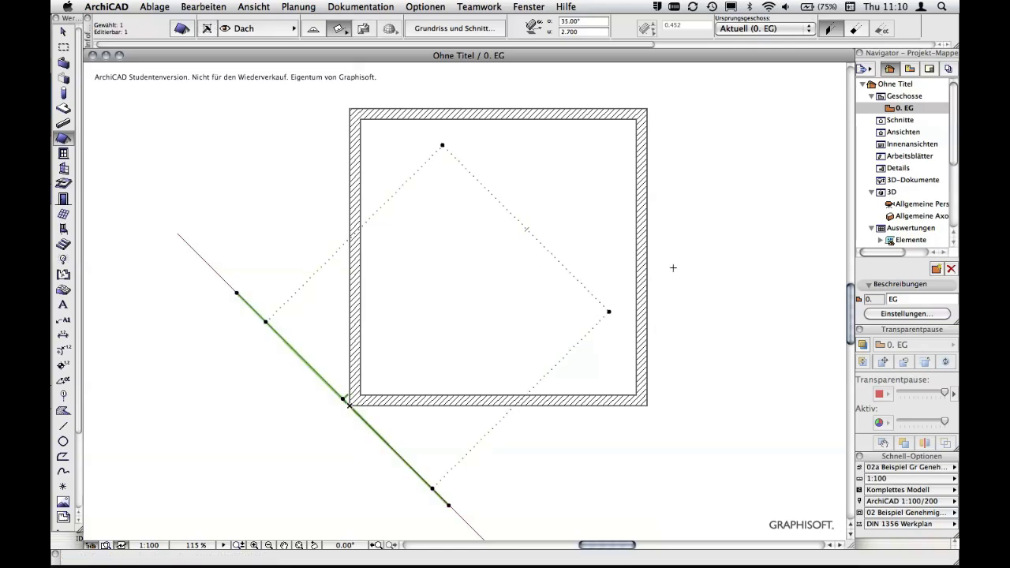
scroll(684, 254, "up", 1)
scroll(686, 256, "left", 3)
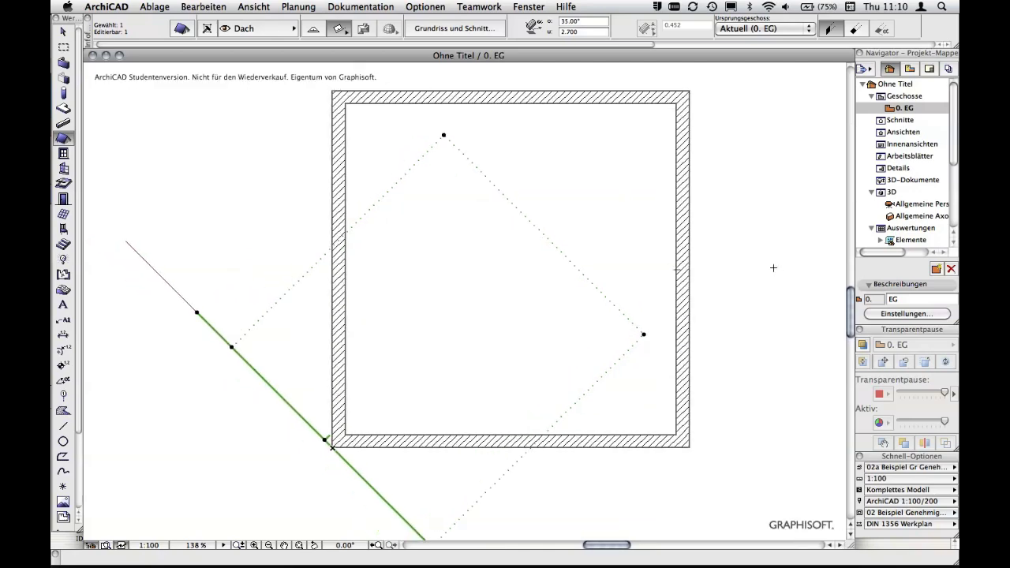
scroll(757, 263, "down", 1)
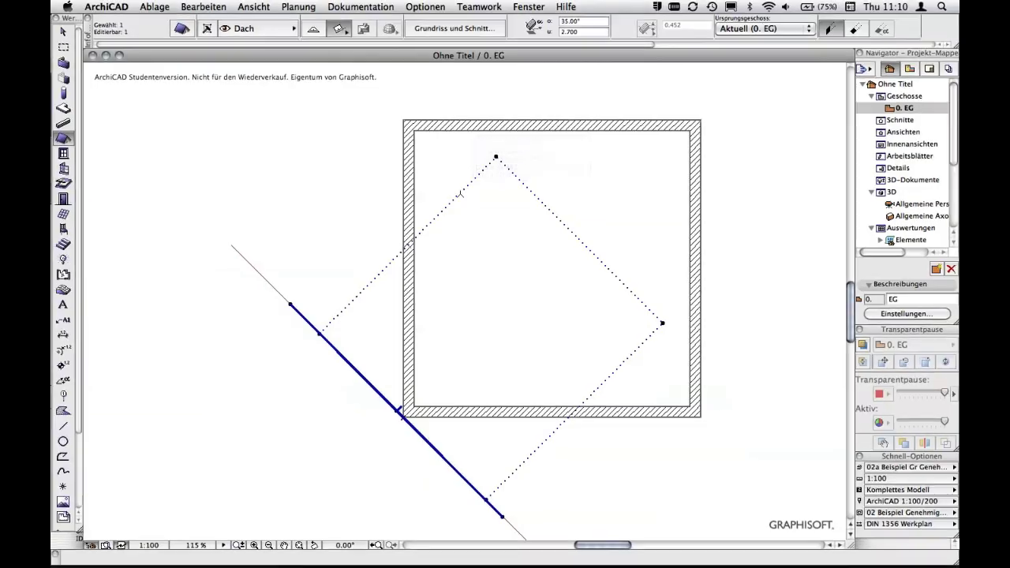
- Offset the roof's upper-left and lower-right edges outward past the walls
left_click(460, 196)
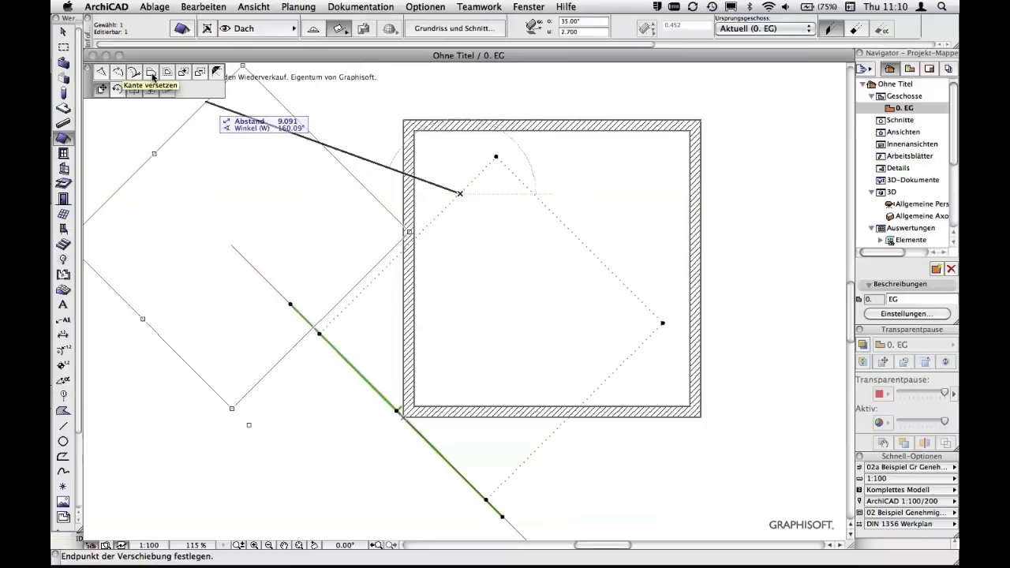
left_click(150, 72)
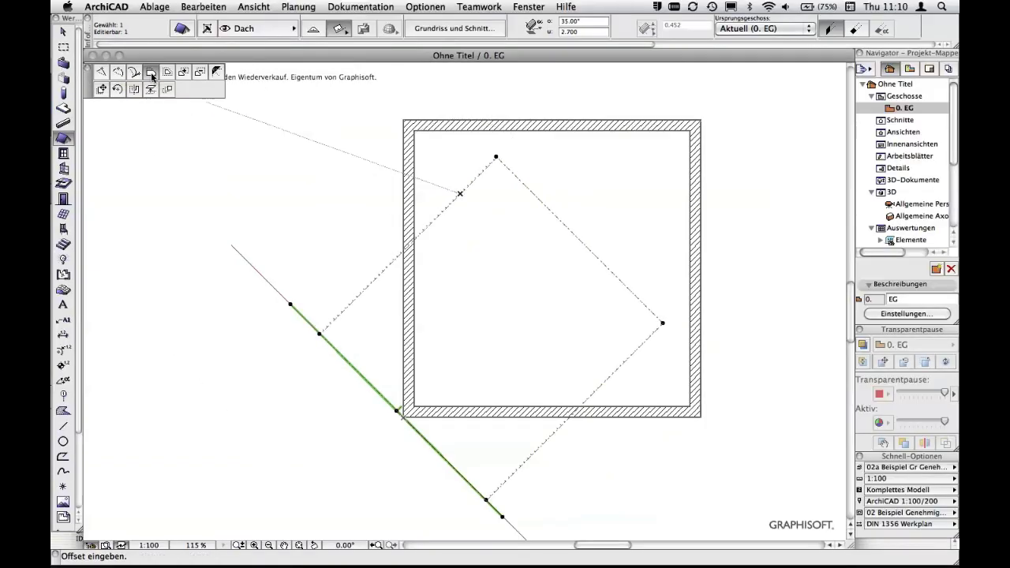
left_click(404, 123)
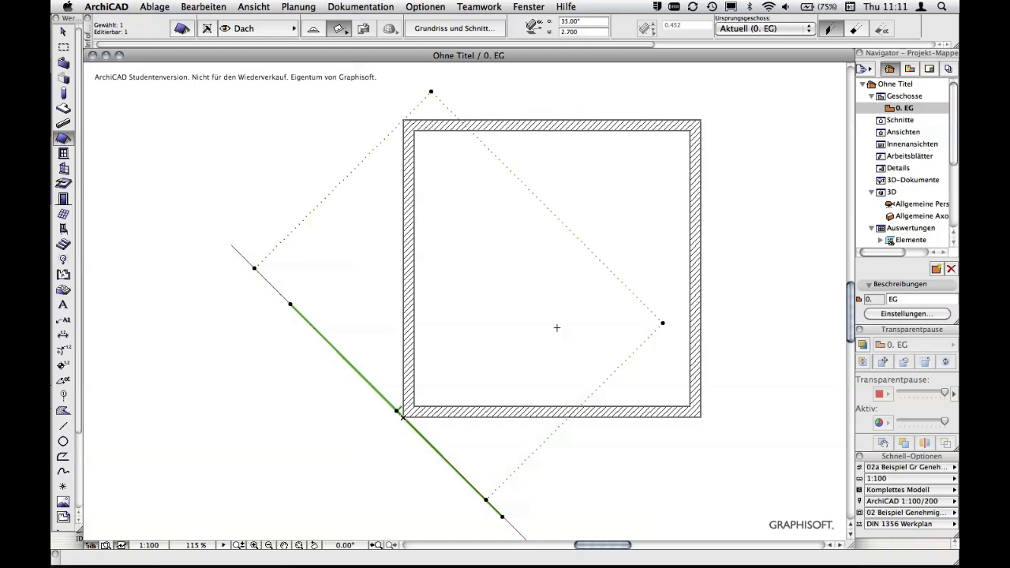
left_click(612, 377)
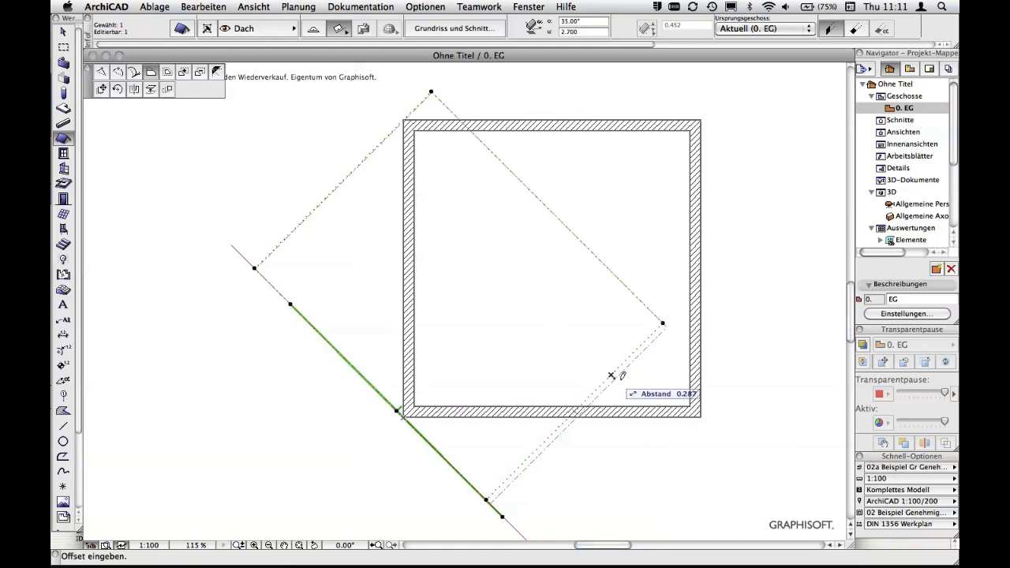
left_click(704, 414)
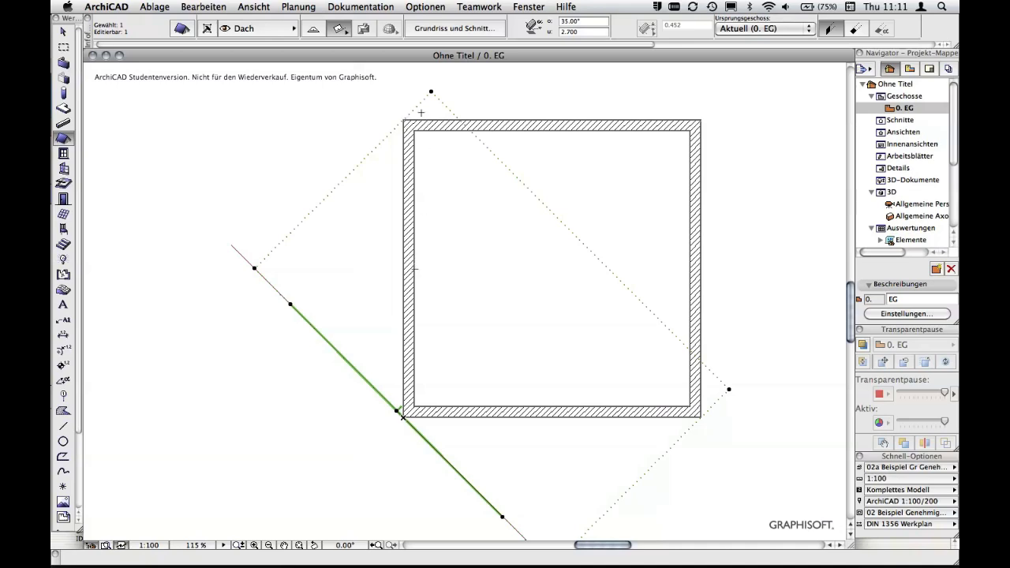
- Move the roof's top corners onto the walls' top-left and top-right corners
left_click(432, 90)
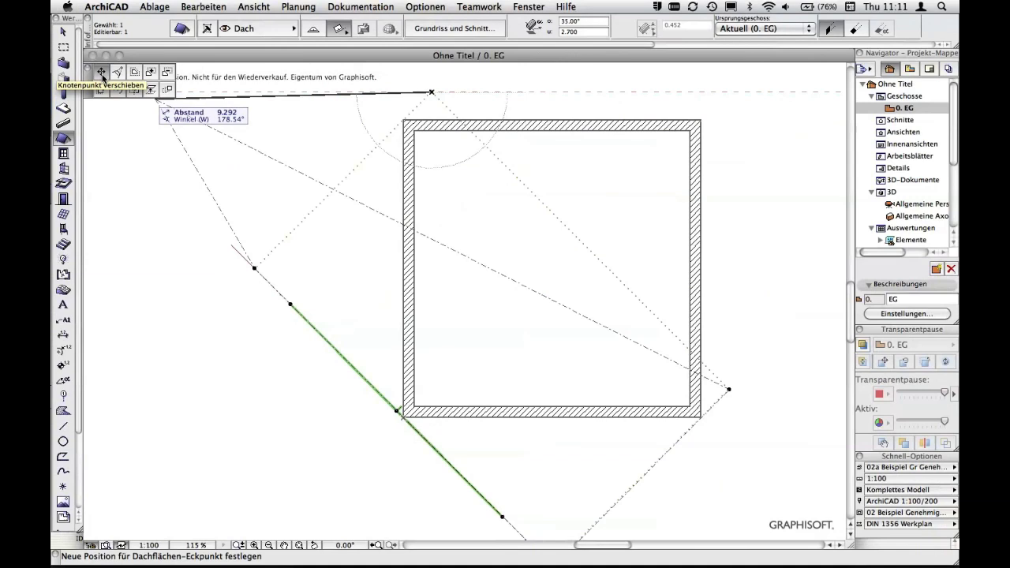
left_click(101, 73)
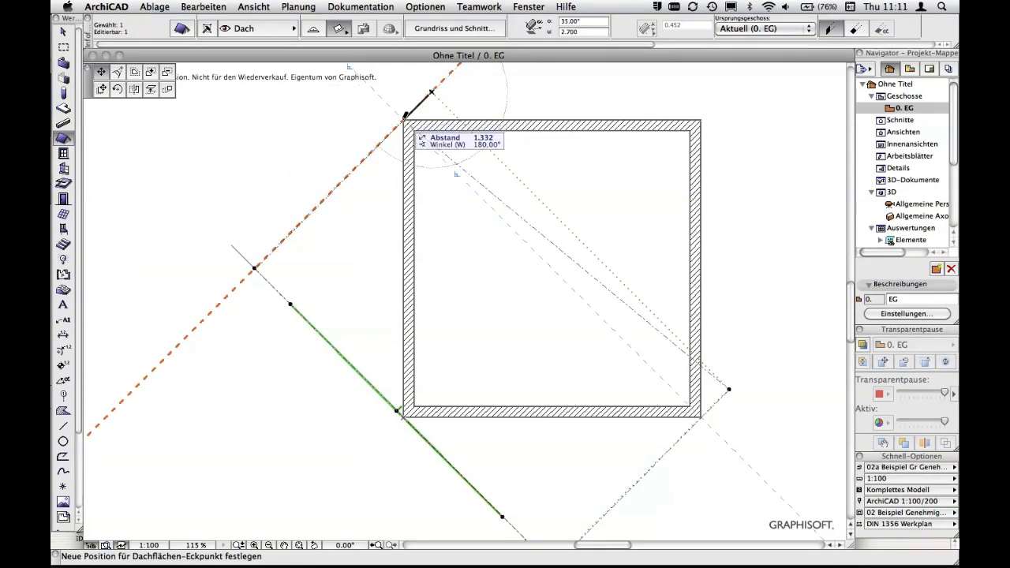
left_click(404, 120)
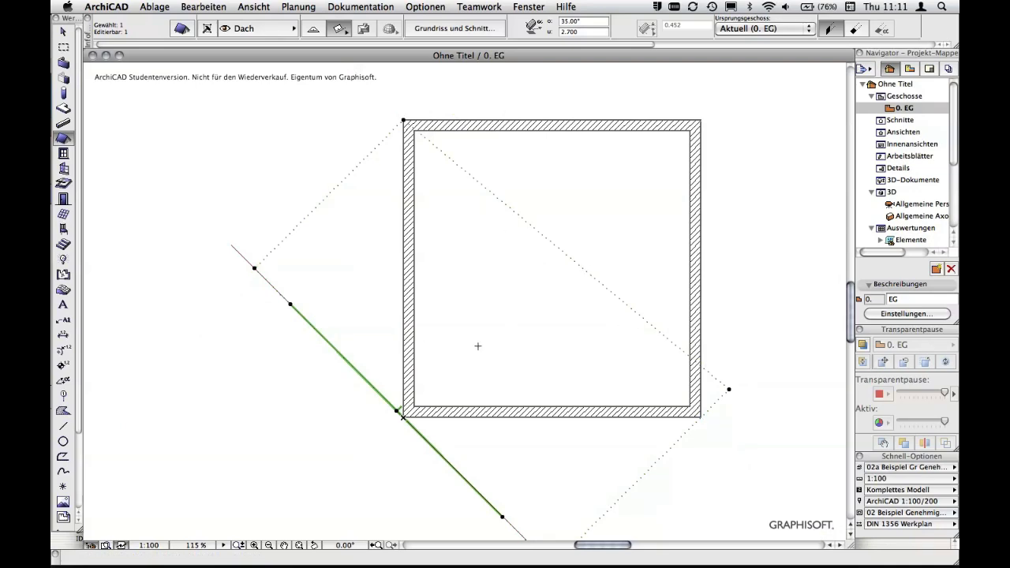
left_click(729, 388)
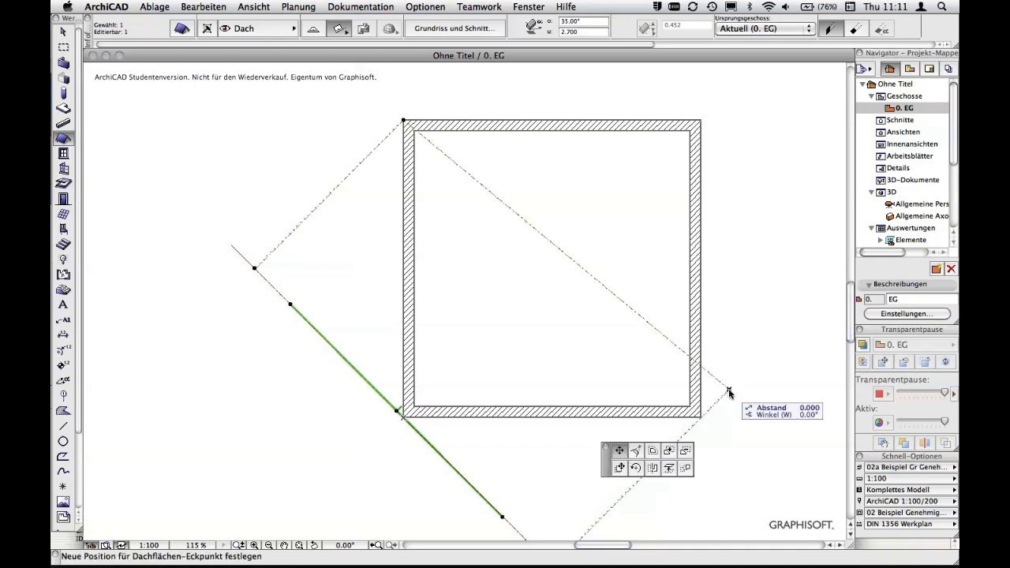
left_click(703, 116)
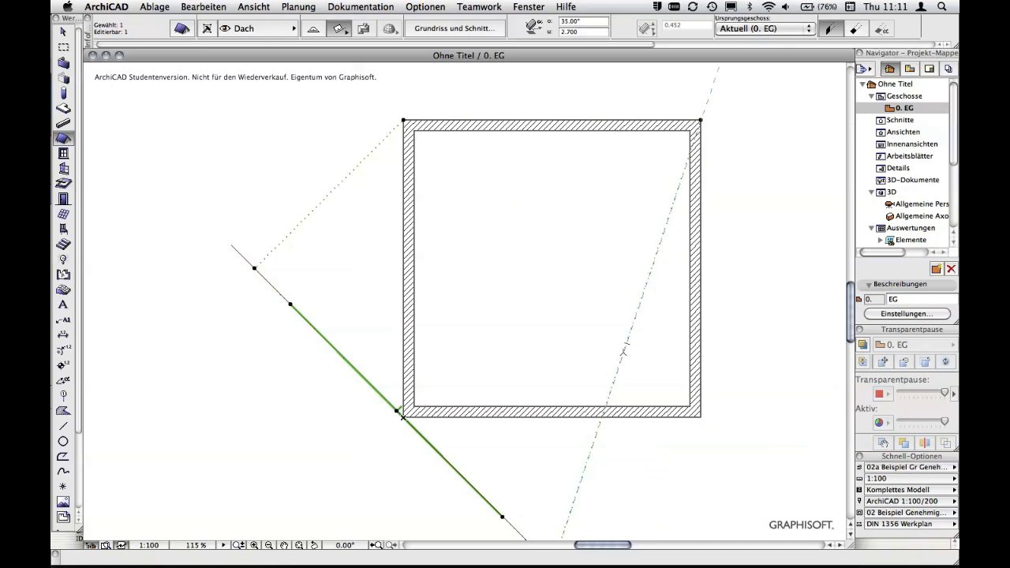
- Snap the roof's lower corner to the walls' lower-right corner and reposition its bottom corner
left_click(624, 353)
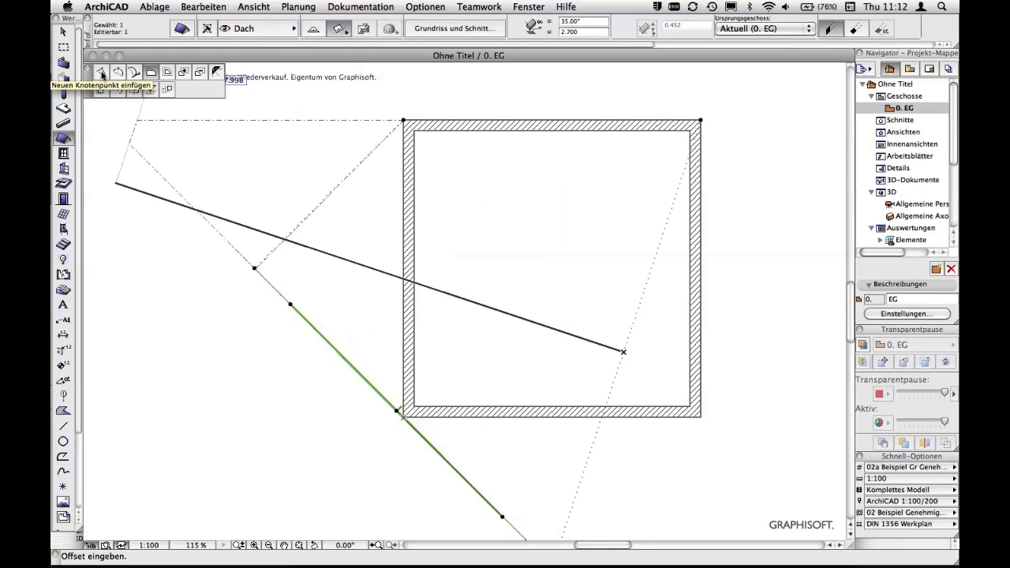
left_click(101, 72)
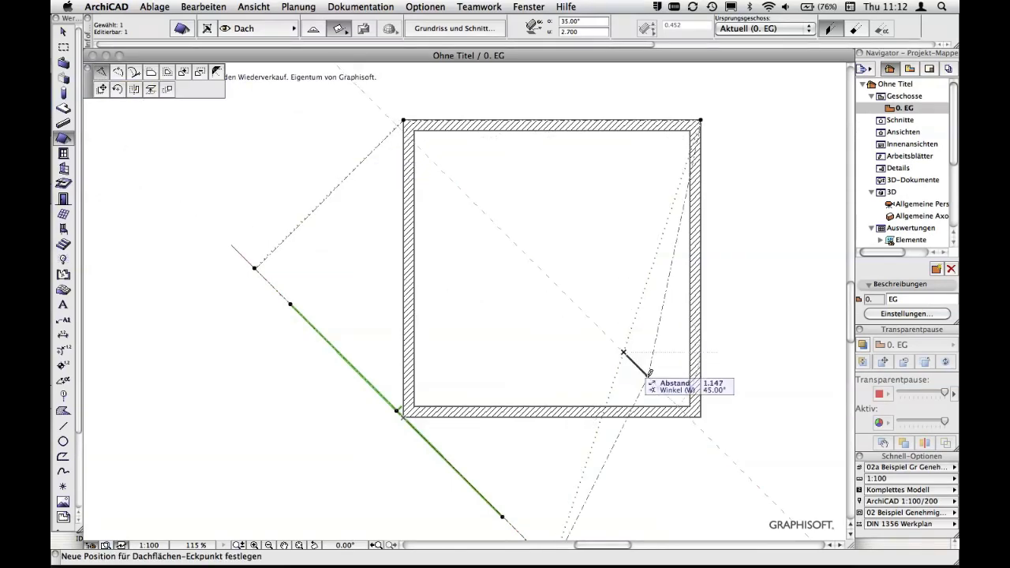
left_click(702, 412)
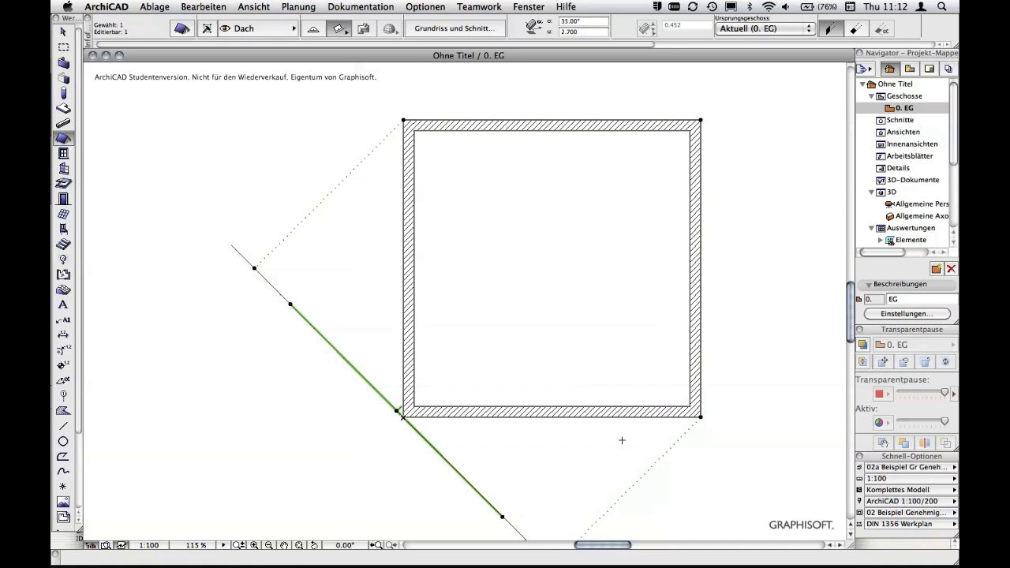
scroll(622, 440, "down", 2)
middle_click_drag(617, 428, 585, 358)
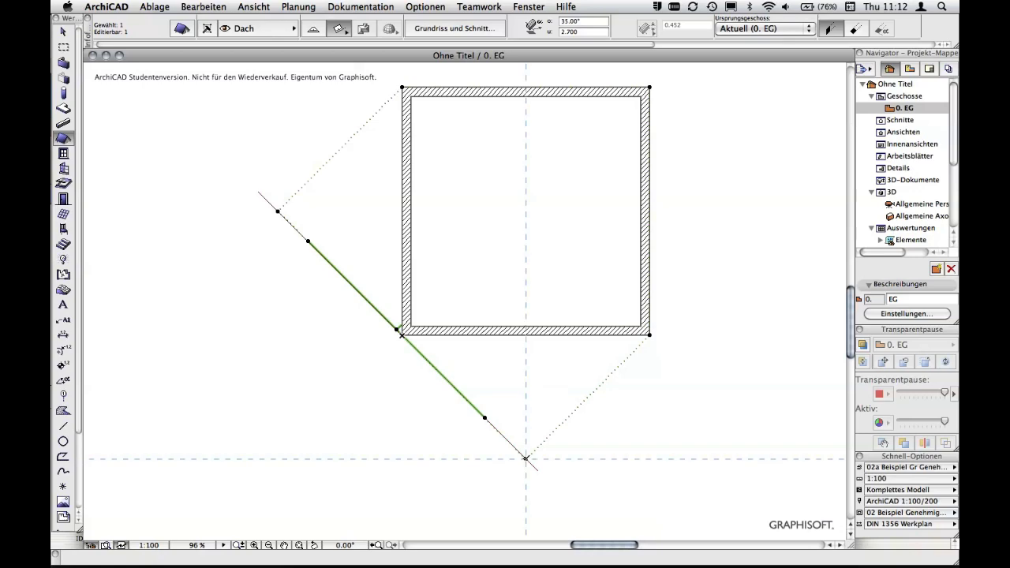
left_click(526, 458)
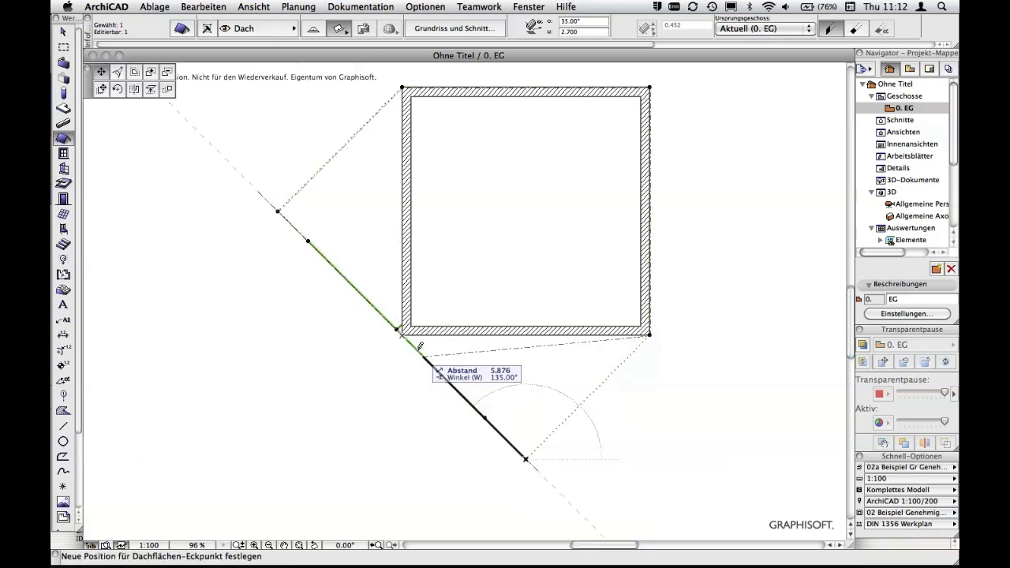
left_click(402, 333)
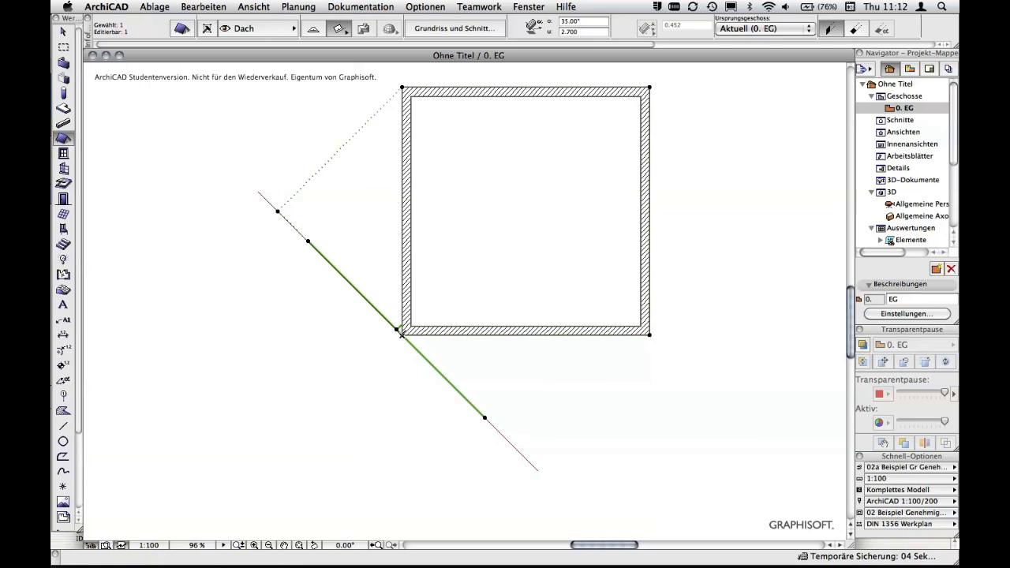
left_click(277, 213)
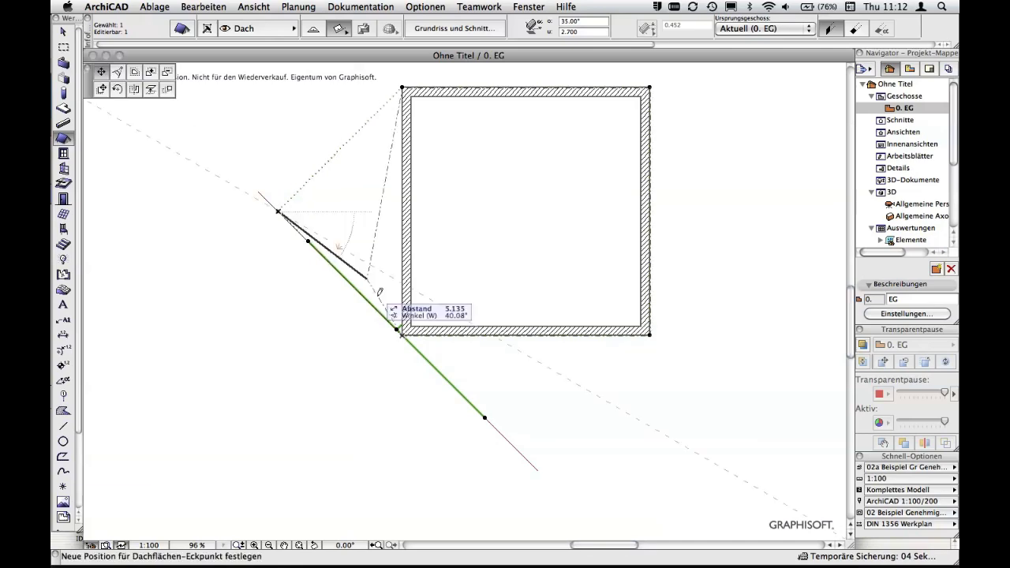
left_click(403, 335)
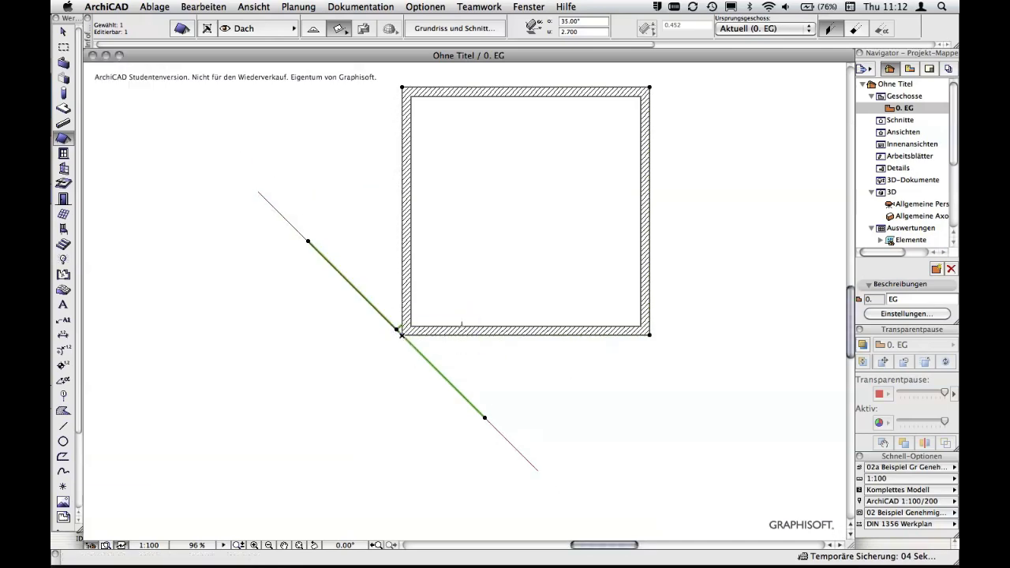
middle_click_drag(534, 248, 507, 332)
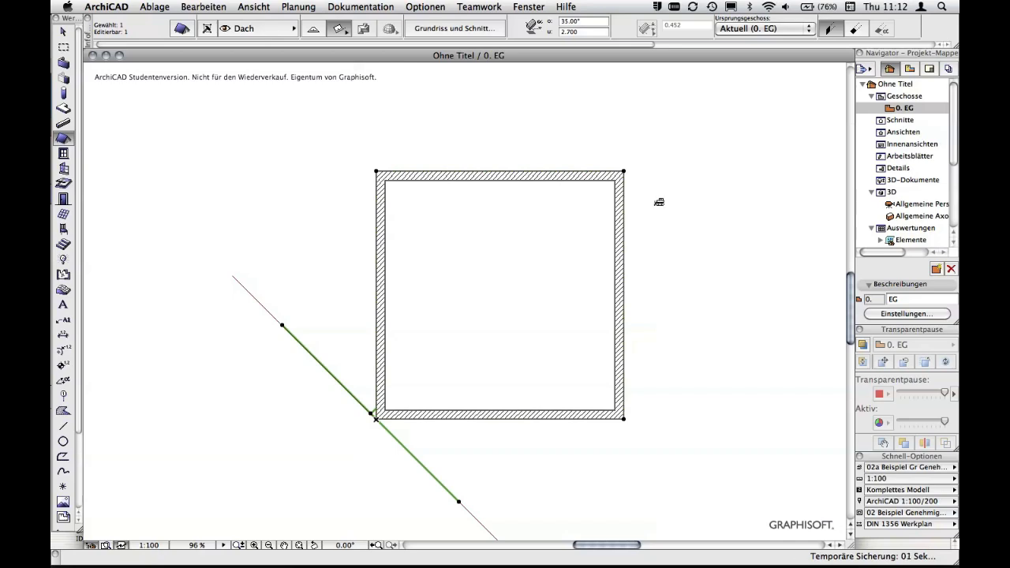
- Deselect the roof and orbit the 3D axonometric view of the room and tilted roof
key("Escape")
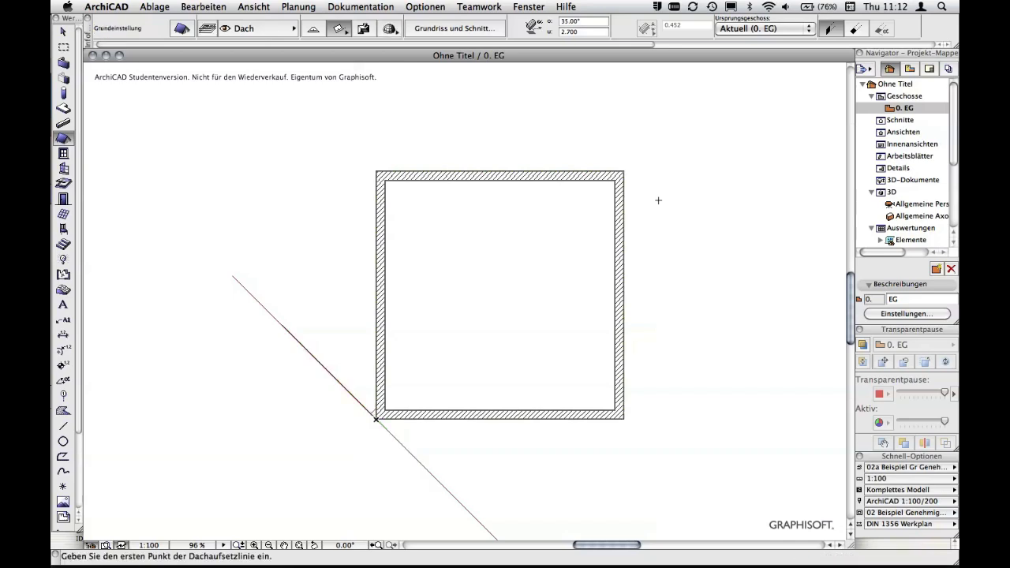
key("F3")
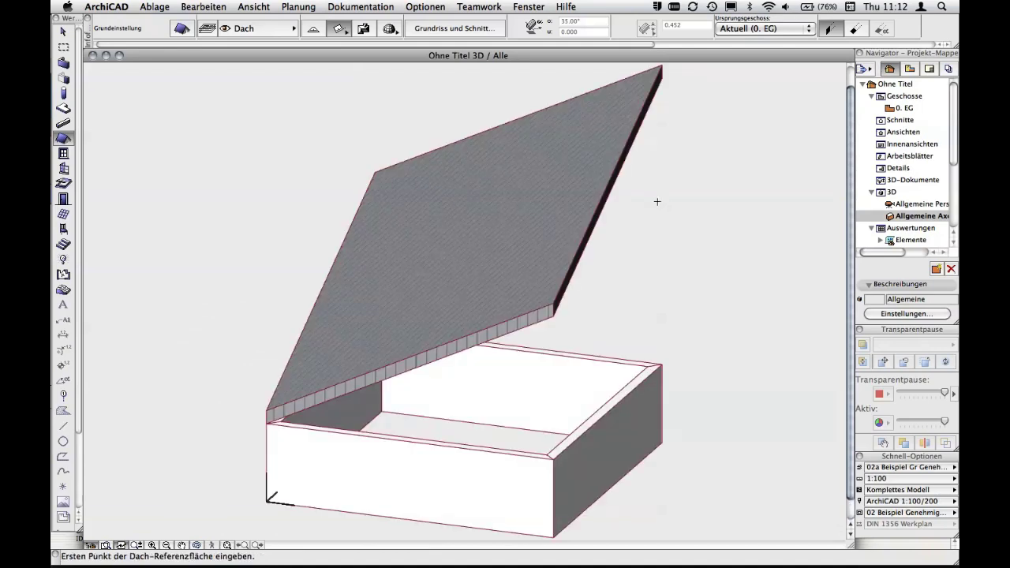
mouse_move(685, 248)
middle_mouse_down("shift")
mouse_move(624, 228)
mouse_move(647, 266)
mouse_move(361, 182)
mouse_move(361, 236)
mouse_move(500, 248)
mouse_move(733, 143)
mouse_move(742, 179)
mouse_move(776, 212)
middle_mouse_up("shift")
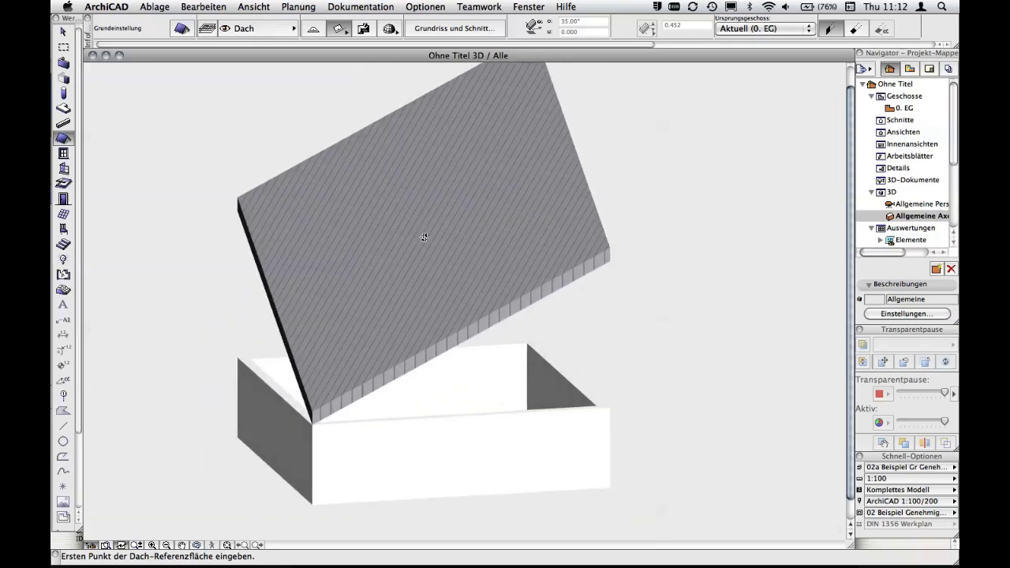
mouse_move(423, 234)
middle_mouse_down("shift")
mouse_move(485, 275)
mouse_move(437, 287)
mouse_move(295, 210)
mouse_move(255, 248)
mouse_move(501, 272)
mouse_move(293, 232)
mouse_move(300, 244)
mouse_move(394, 252)
mouse_move(375, 275)
mouse_move(232, 165)
mouse_move(250, 229)
mouse_move(395, 266)
mouse_move(301, 266)
mouse_move(232, 156)
mouse_move(253, 226)
mouse_move(524, 256)
mouse_move(371, 308)
mouse_move(251, 226)
mouse_move(219, 182)
mouse_move(301, 264)
mouse_move(460, 259)
mouse_move(442, 268)
mouse_move(463, 275)
mouse_move(266, 220)
mouse_move(361, 305)
mouse_move(356, 293)
middle_mouse_up("shift")
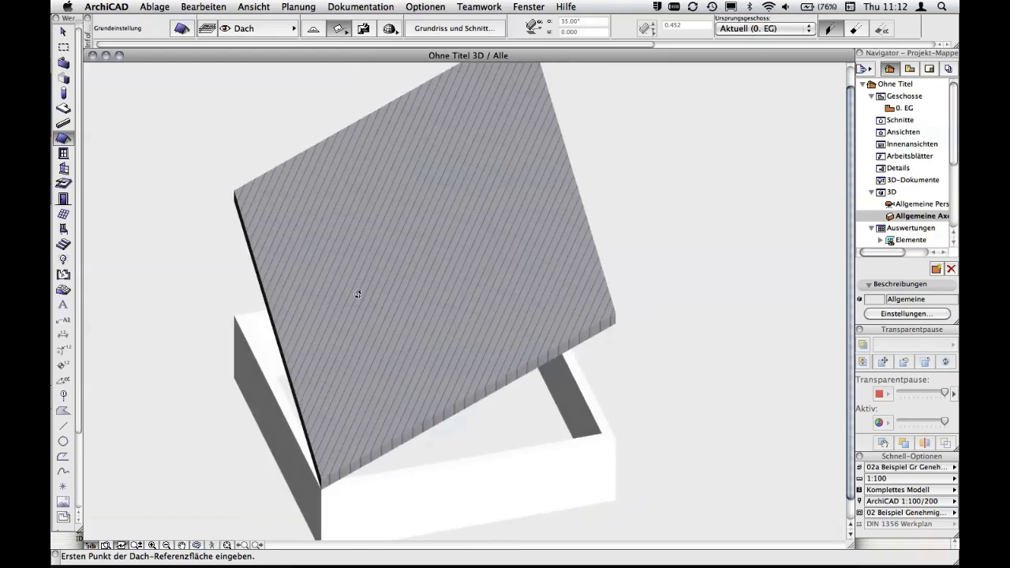
mouse_move(438, 273)
middle_mouse_down("shift")
mouse_move(387, 261)
mouse_move(349, 181)
mouse_move(304, 160)
mouse_move(302, 186)
mouse_move(359, 207)
mouse_move(282, 190)
middle_mouse_up("shift")
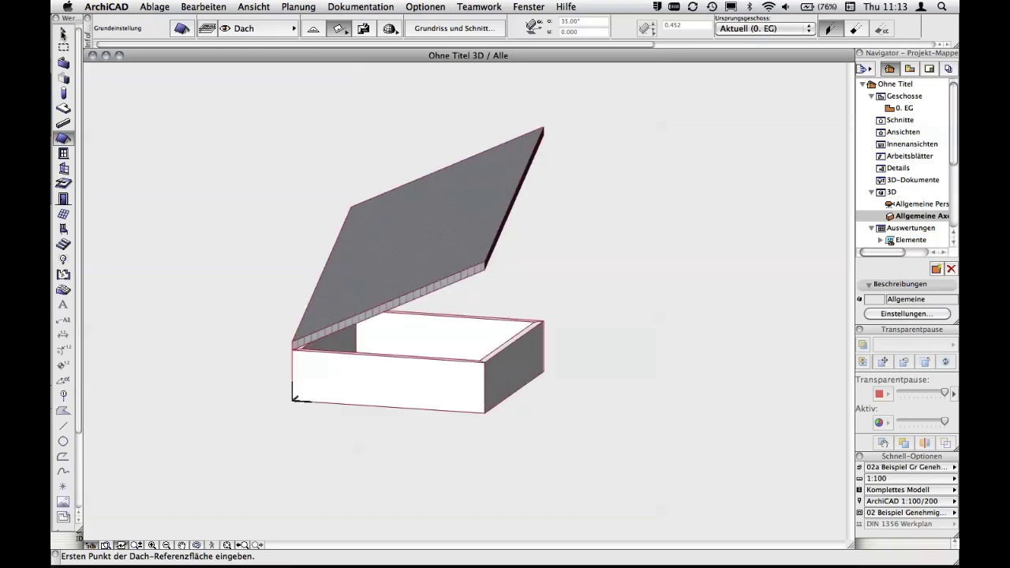
left_click(63, 30)
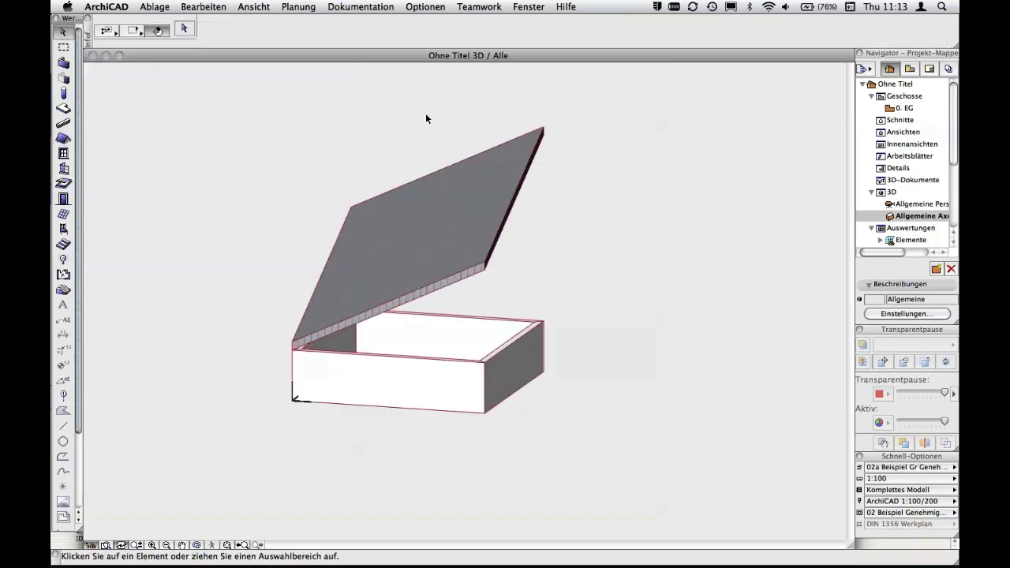
left_click(543, 131)
left_click(543, 132)
left_click(543, 131)
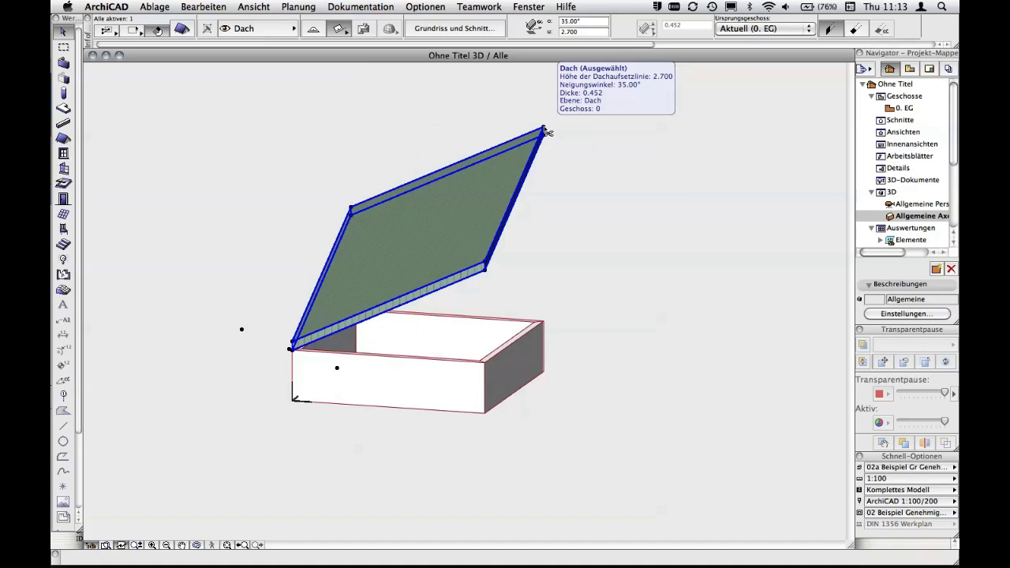
left_click(544, 132)
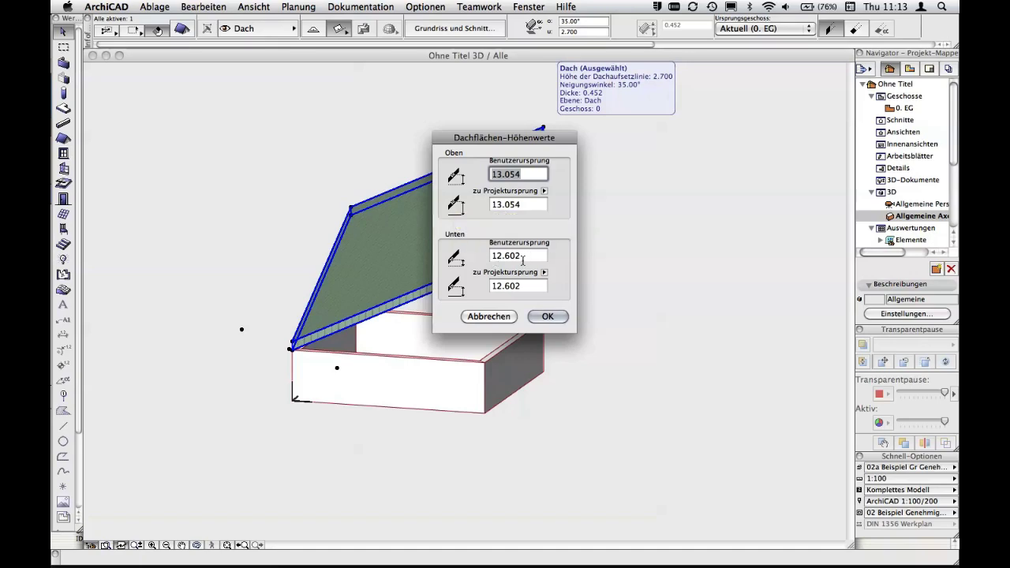
left_click(548, 316)
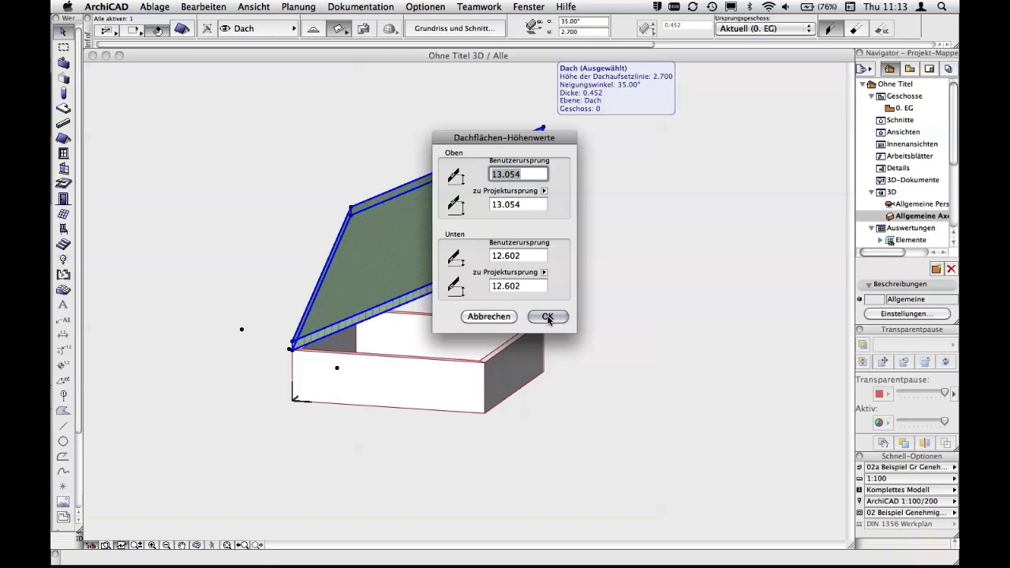
left_click(548, 316)
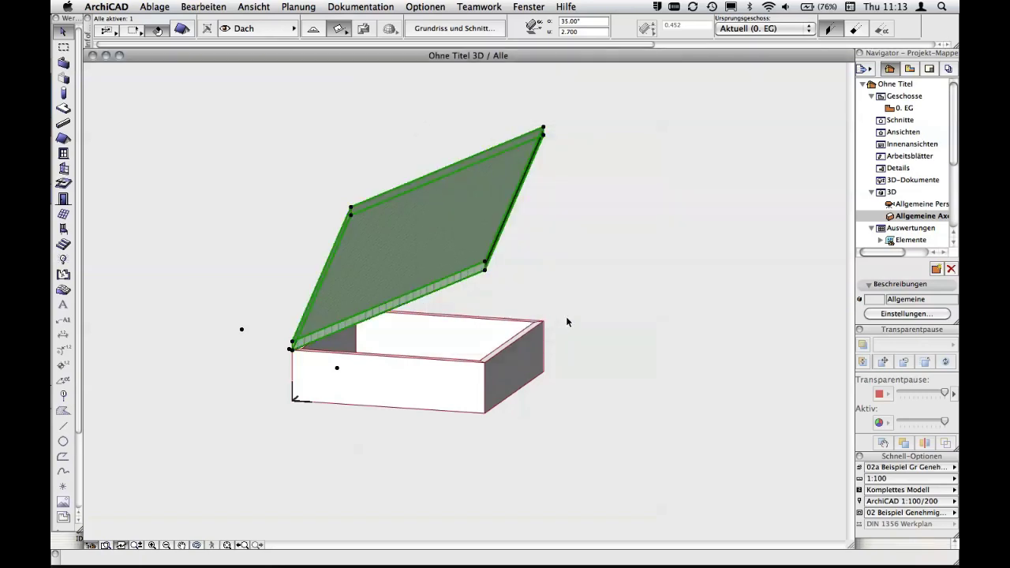
left_click(569, 297)
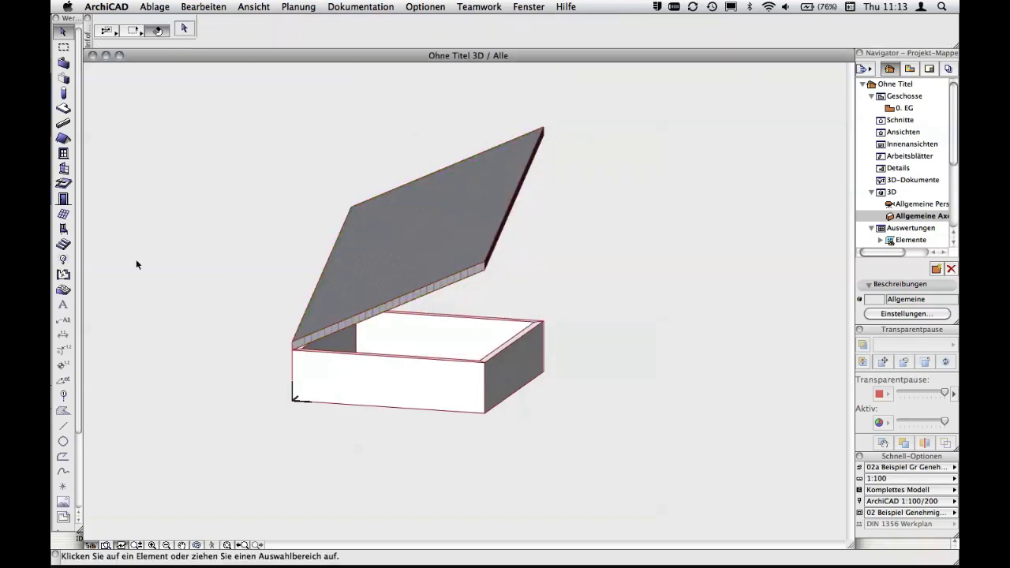
- Select all four walls and set their top height to 15.000
left_click(64, 64)
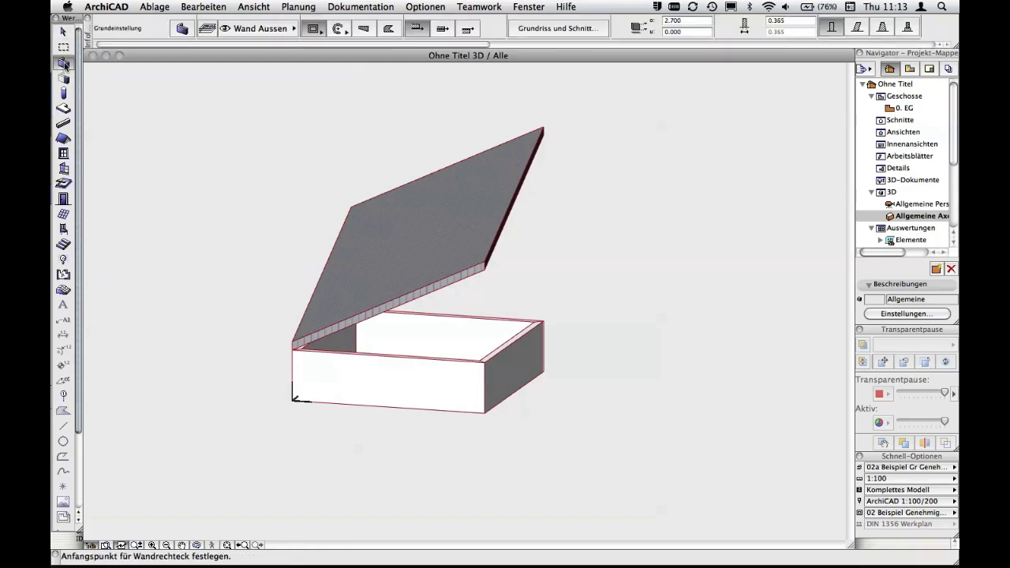
key("ctrl+a")
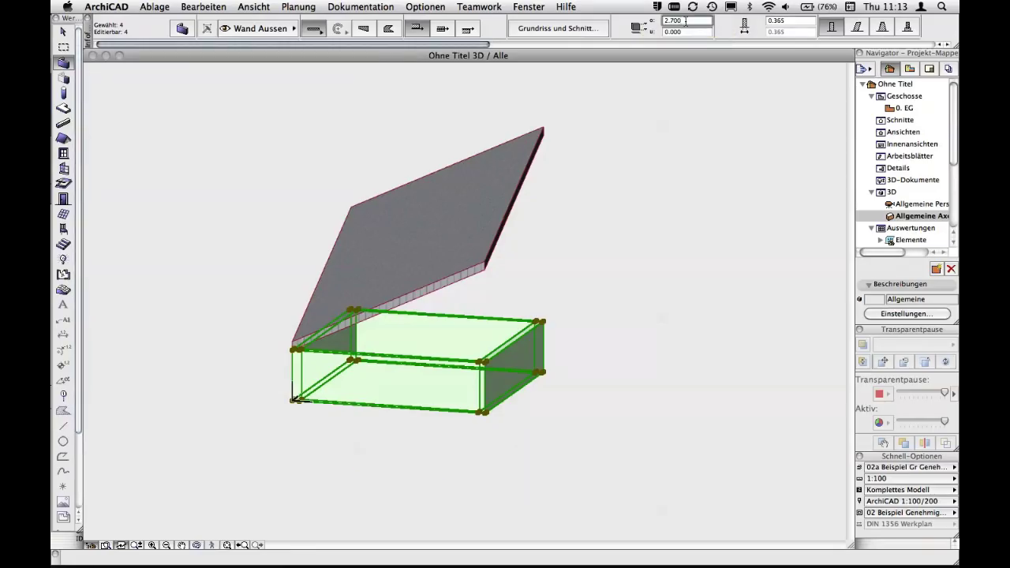
left_click(685, 21)
type("2")
key("Return")
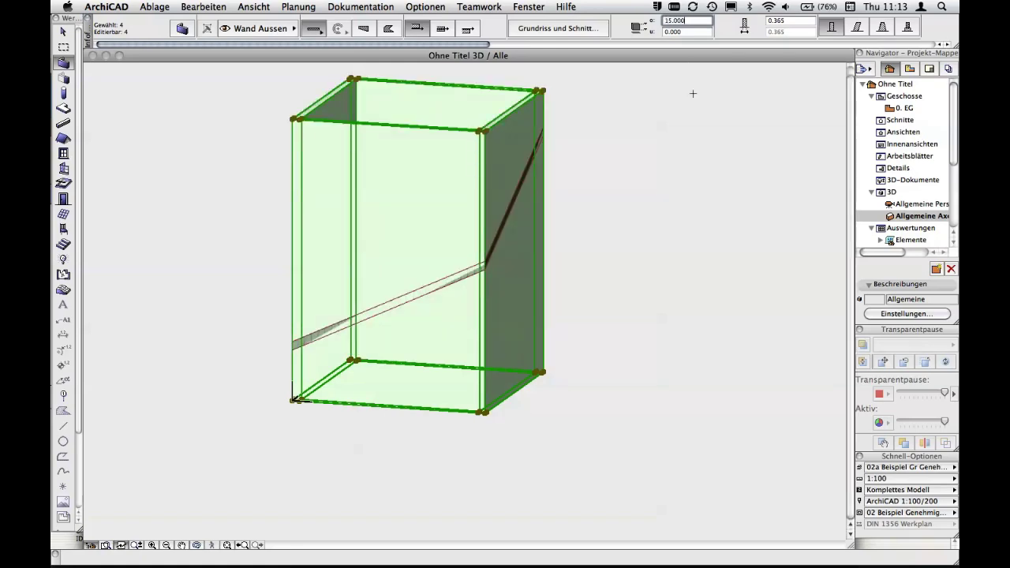
middle_click_drag(676, 152, 698, 218)
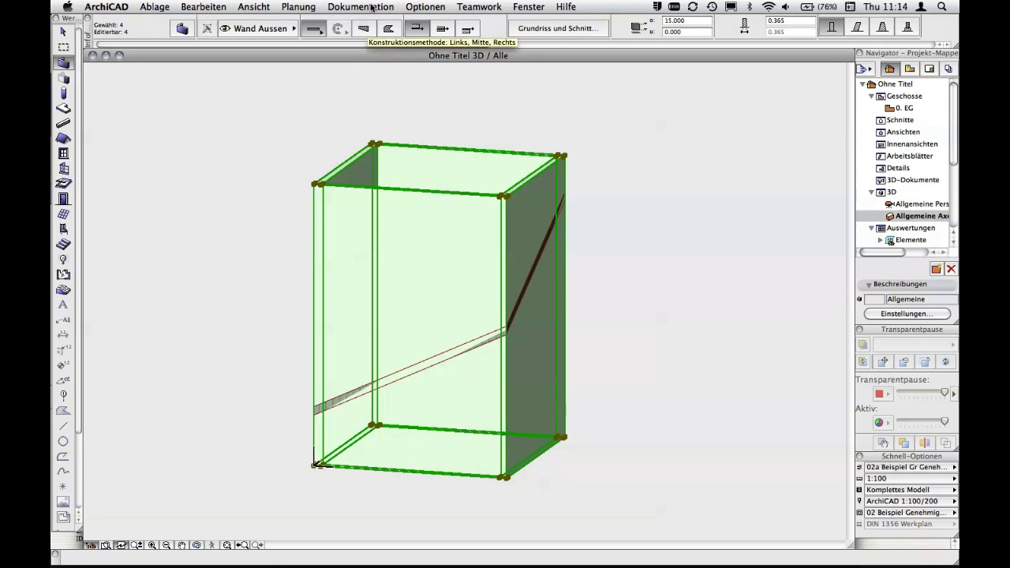
- Trim the walls' tops to the roof with Planung > An Dach anpassen, using Oben anpassen
left_click(300, 8)
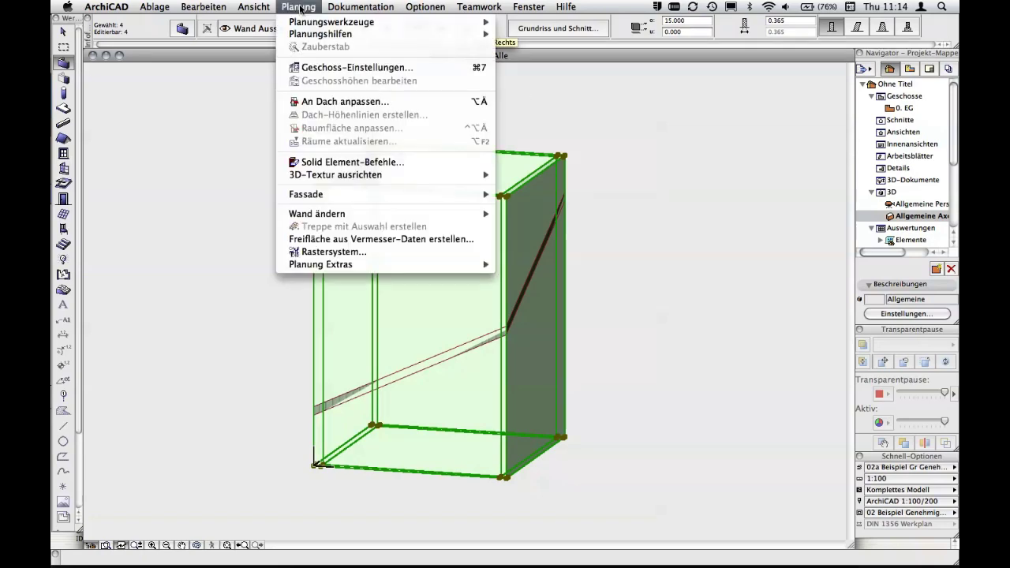
left_click(420, 103)
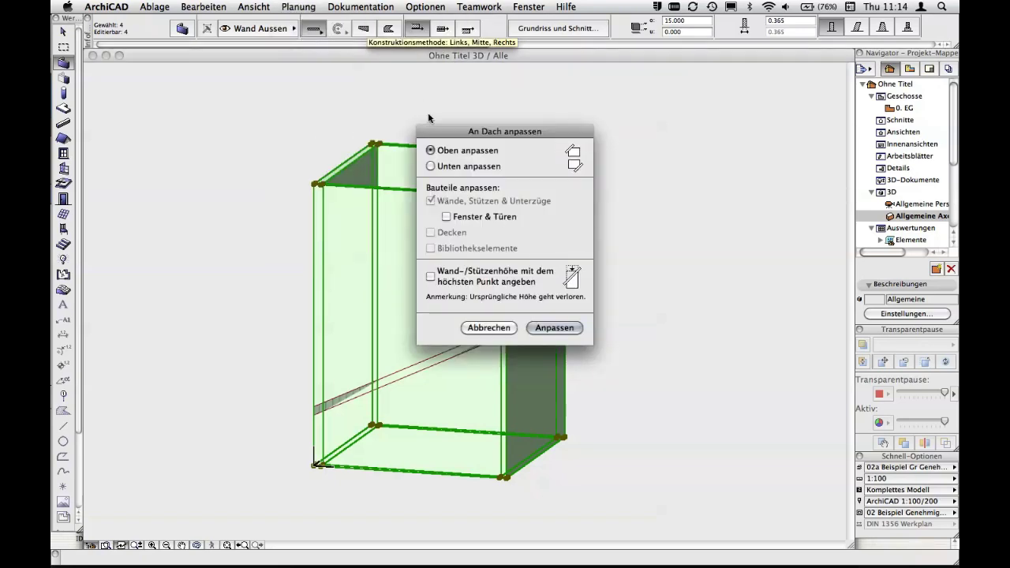
left_click(555, 328)
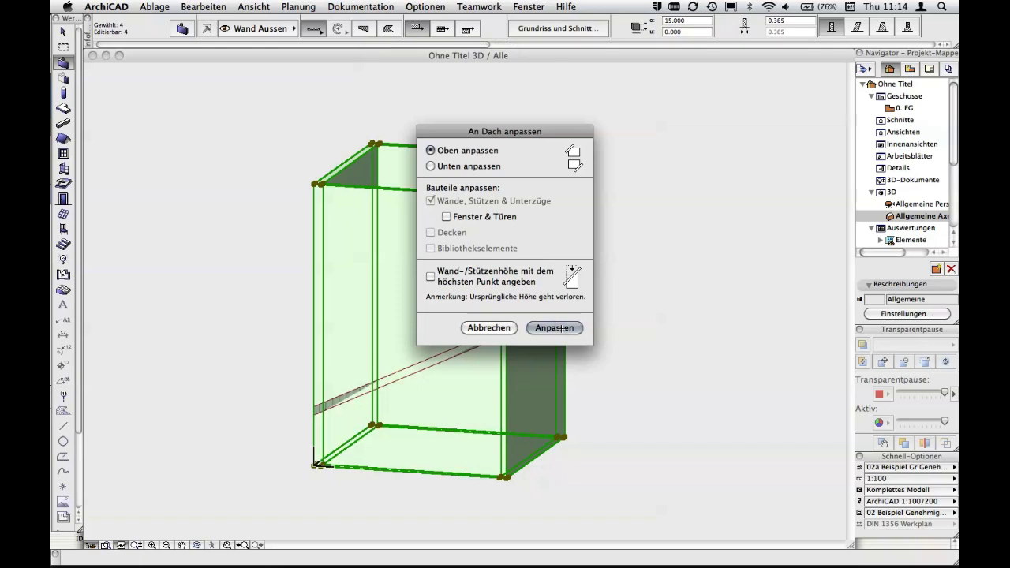
key("Escape")
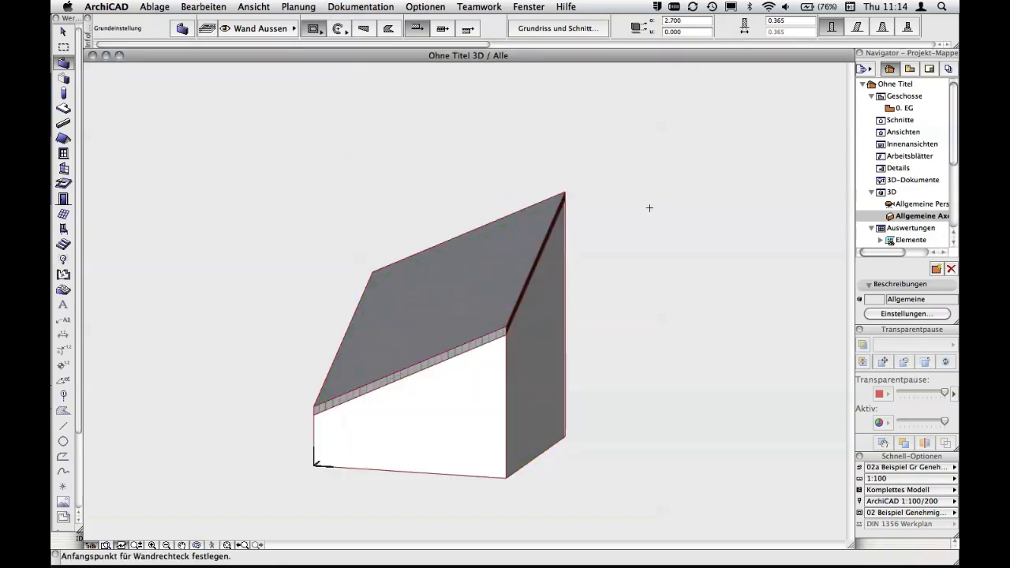
mouse_move(650, 212)
middle_mouse_down("shift")
mouse_move(599, 221)
mouse_move(496, 379)
mouse_move(773, 219)
mouse_move(415, 318)
mouse_move(661, 317)
mouse_move(627, 244)
mouse_move(594, 246)
mouse_move(616, 286)
mouse_move(584, 237)
mouse_move(568, 299)
mouse_move(579, 327)
mouse_move(616, 284)
mouse_move(607, 210)
mouse_move(548, 194)
mouse_move(524, 229)
mouse_move(594, 273)
mouse_move(553, 275)
middle_mouse_up("shift")
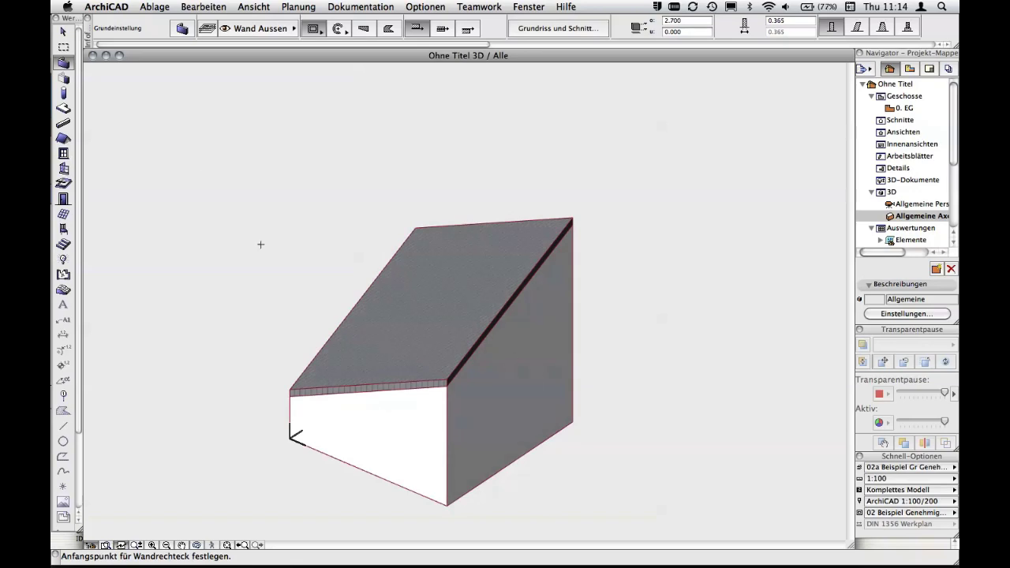
key("ctrl+a")
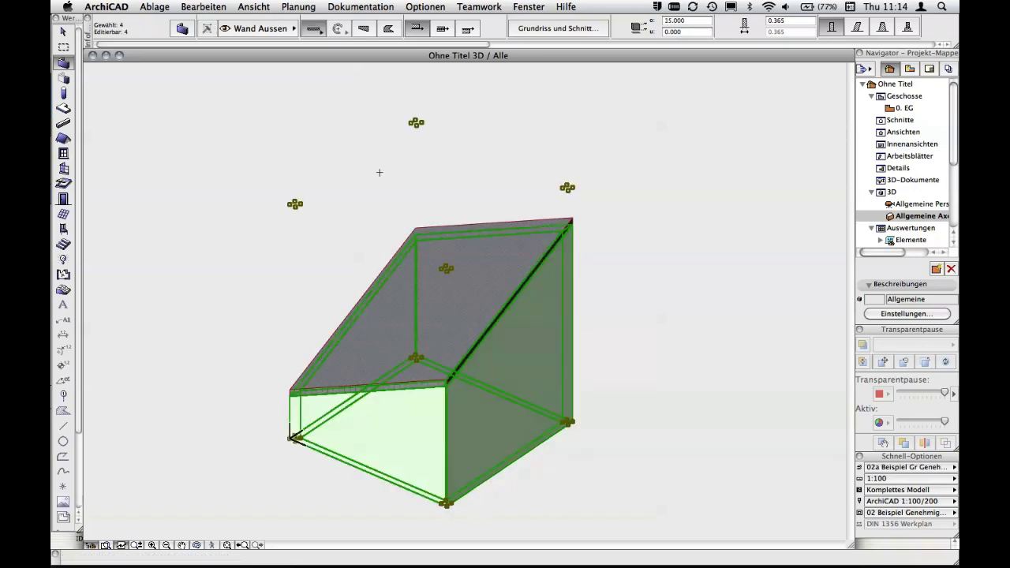
key("ctrl+t")
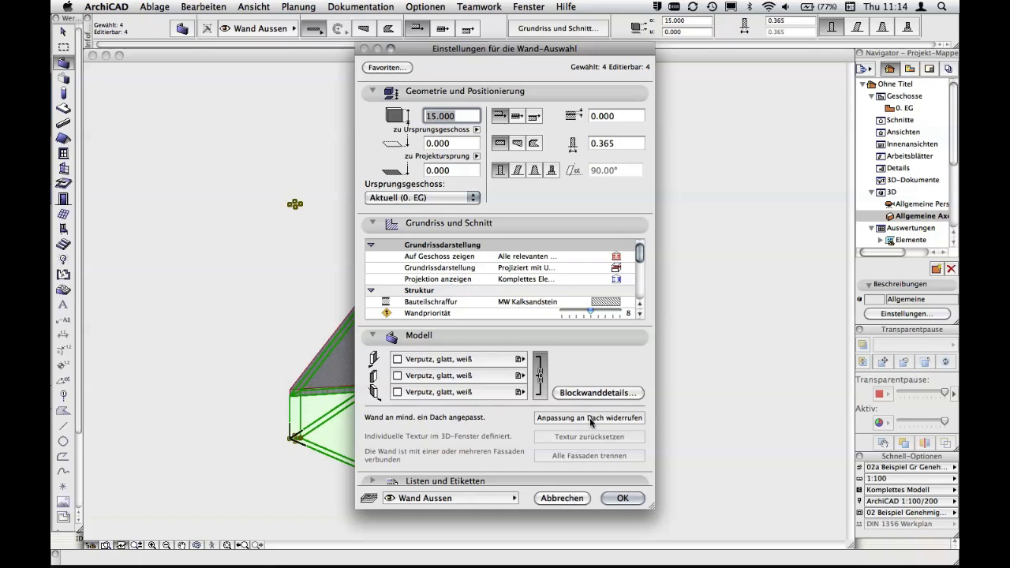
left_click(574, 497)
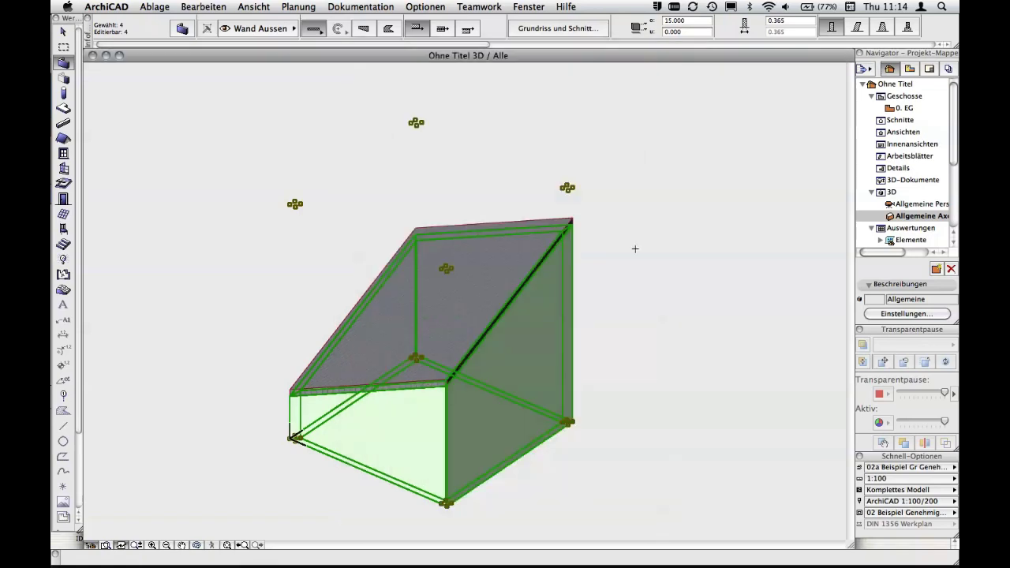
key("Escape")
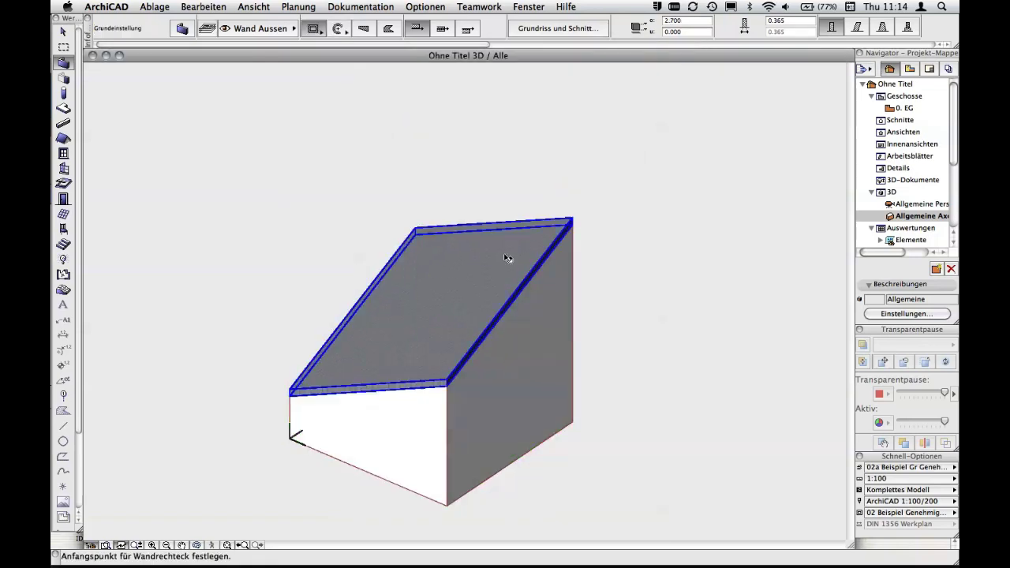
left_click(505, 255, "shift")
double_click(505, 255)
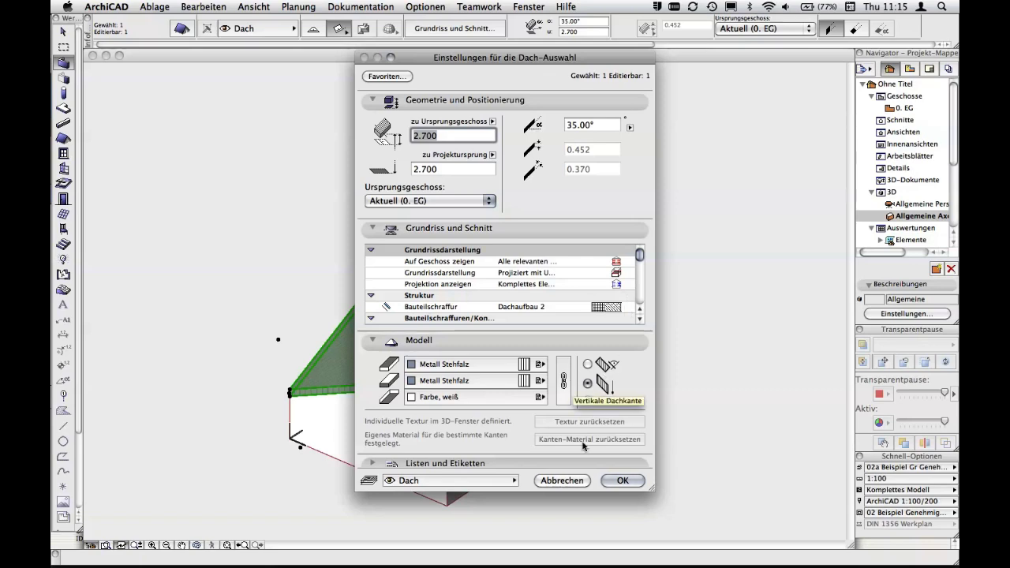
left_click(562, 480)
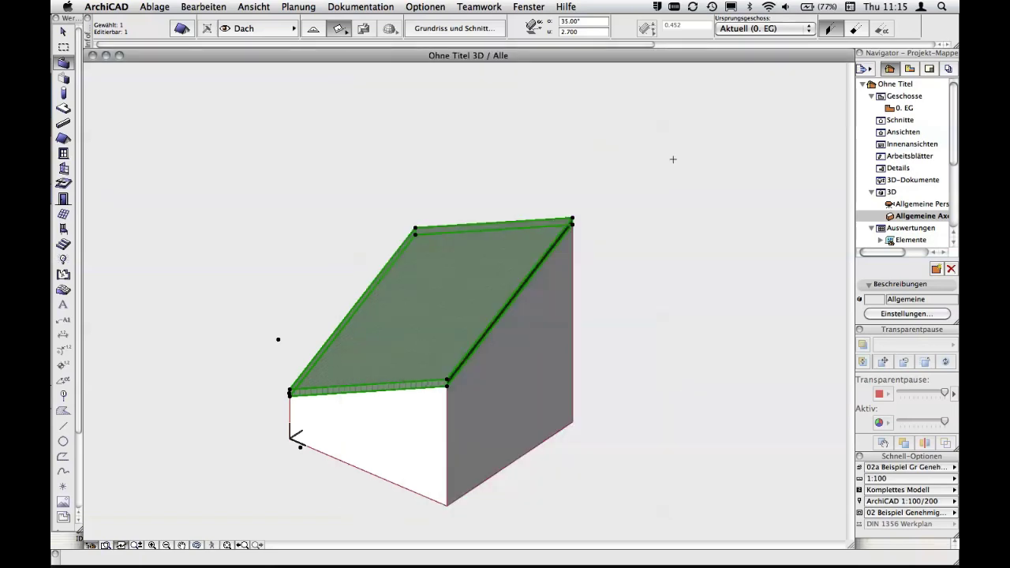